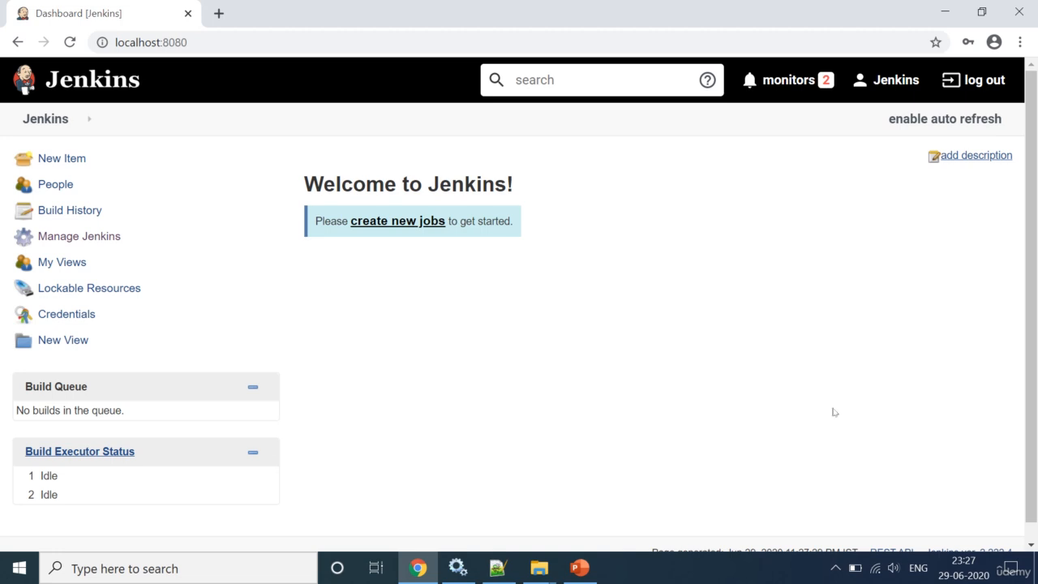
Step: Sign out of Jenkins and go to its sign-in page
left_click(991, 95)
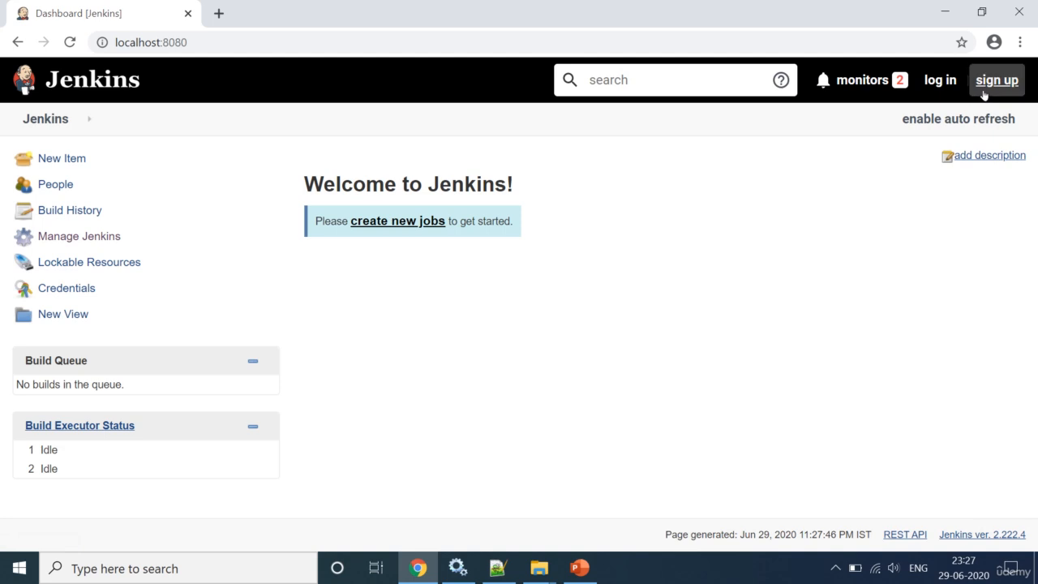
left_click(951, 86)
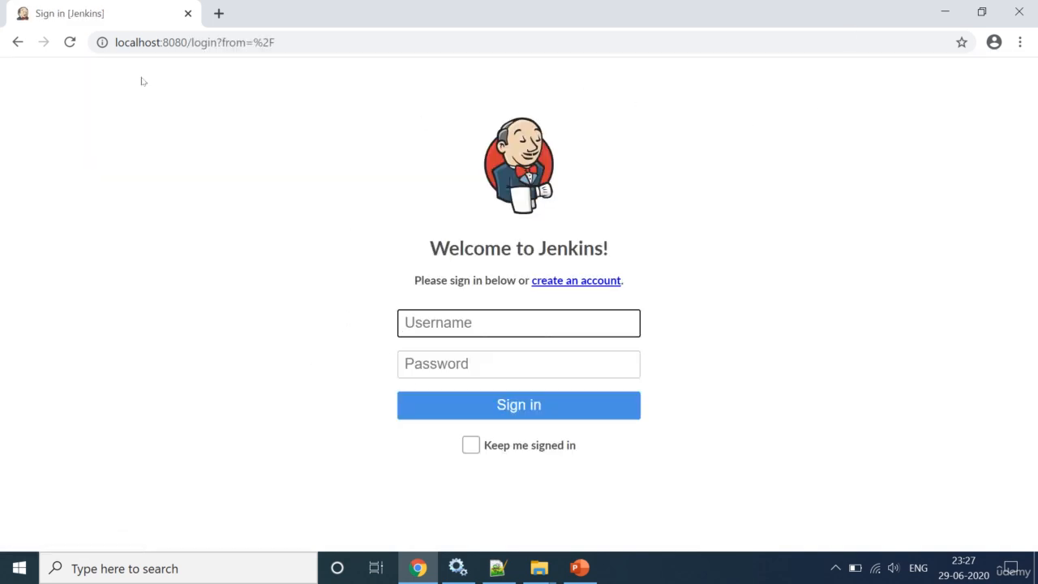
left_click(310, 44)
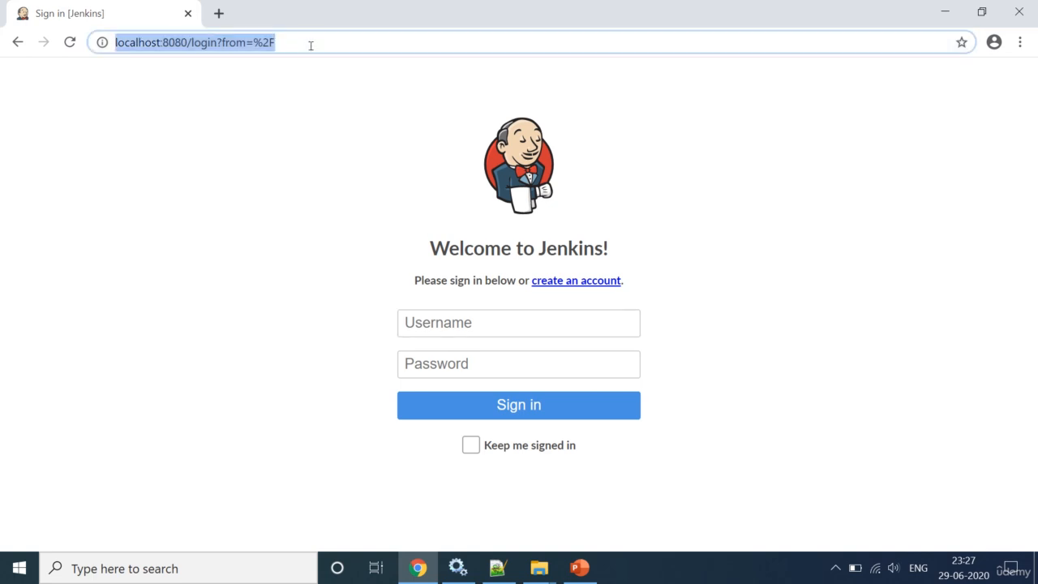
key("Escape")
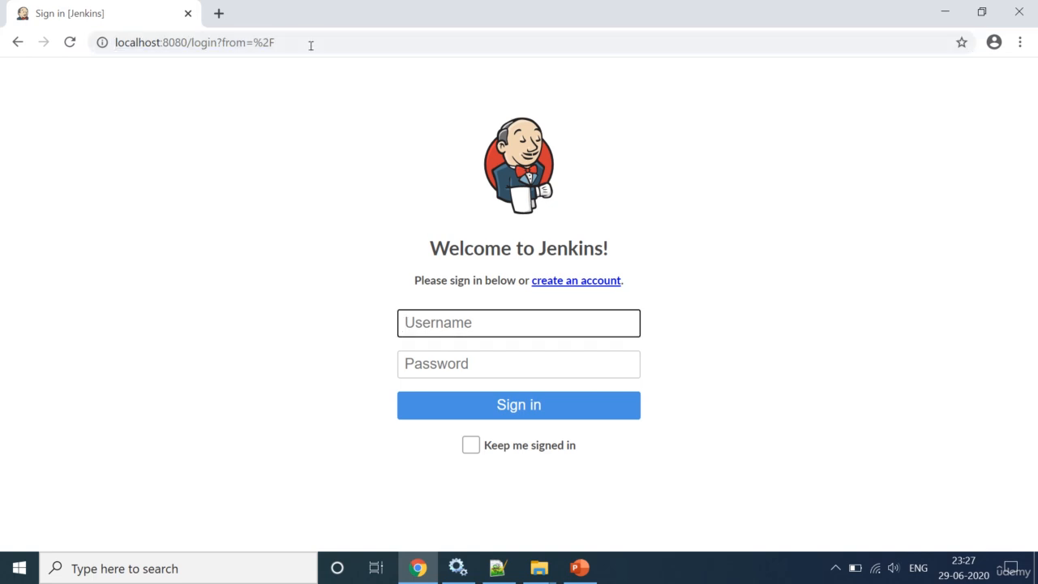
Step: Restart the Jenkins service in Services and reload the localhost:8080 sign-in page
left_click(457, 568)
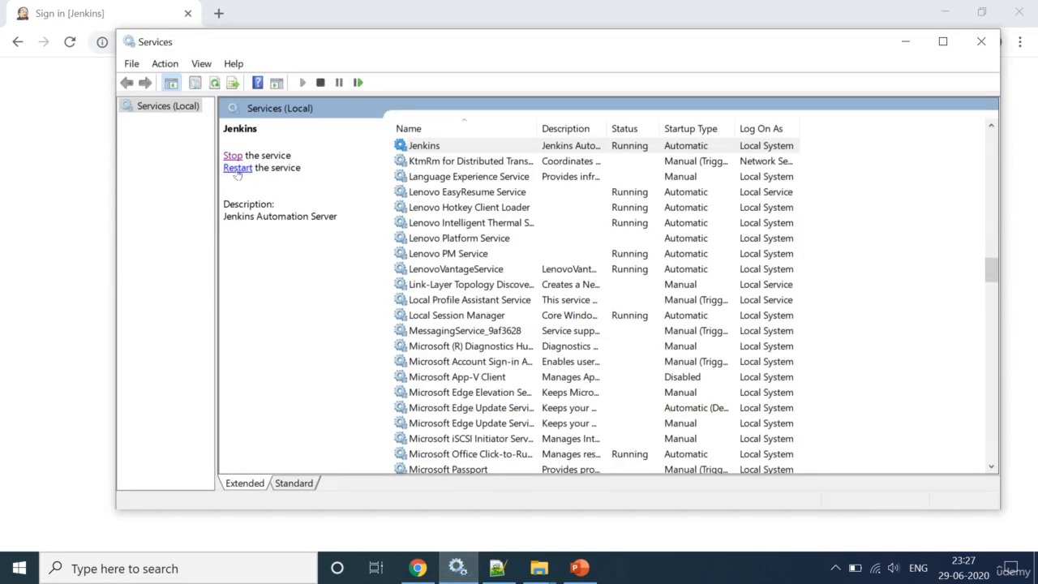
left_click(238, 168)
left_click(418, 568)
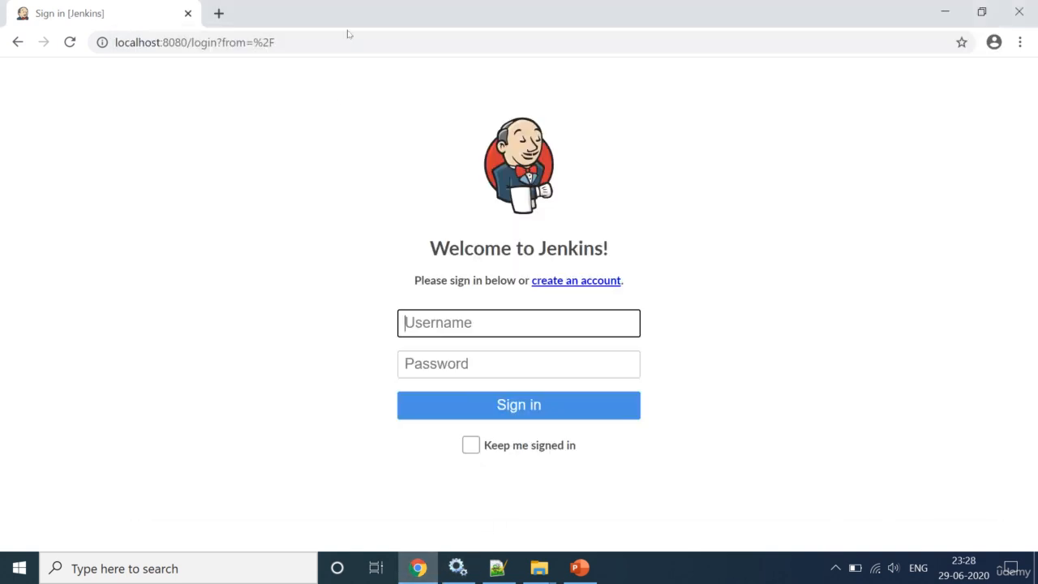
left_click(301, 42)
key("Return")
left_click(533, 569)
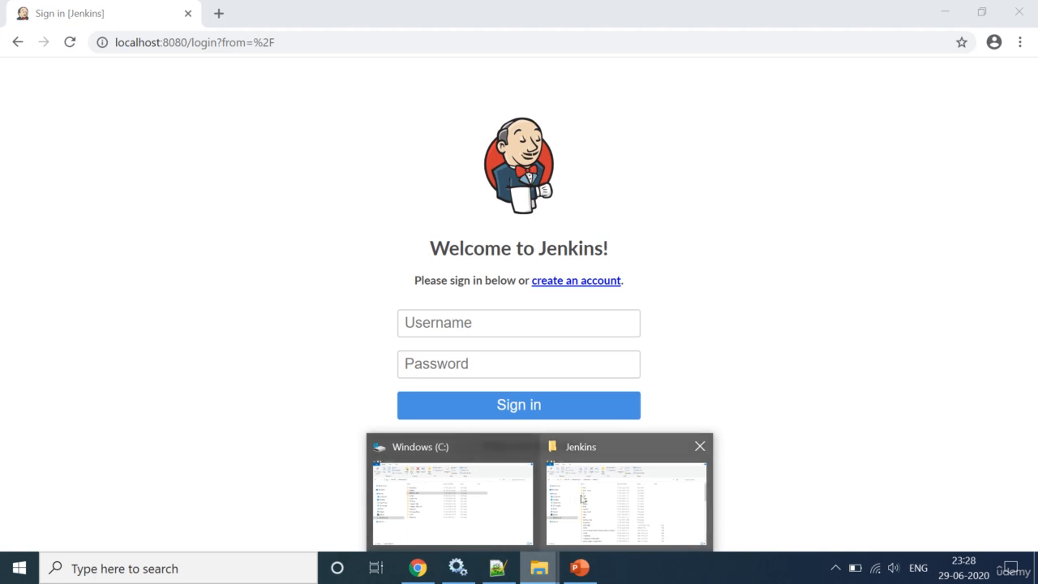
Step: Open Jenkins's config.xml in Notepad++ and accept reloading the externally changed file
left_click(624, 491)
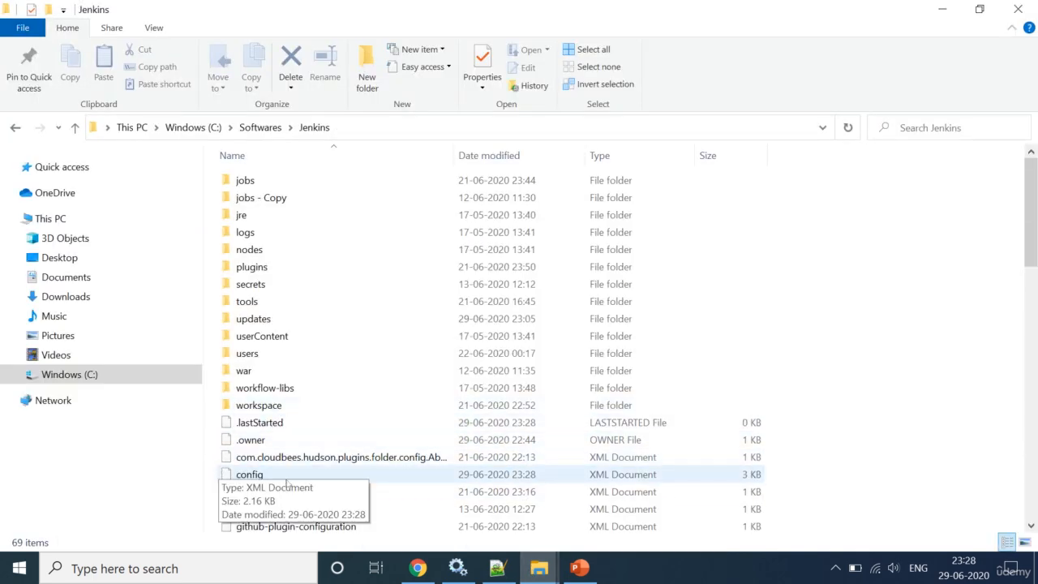
right_click(250, 477)
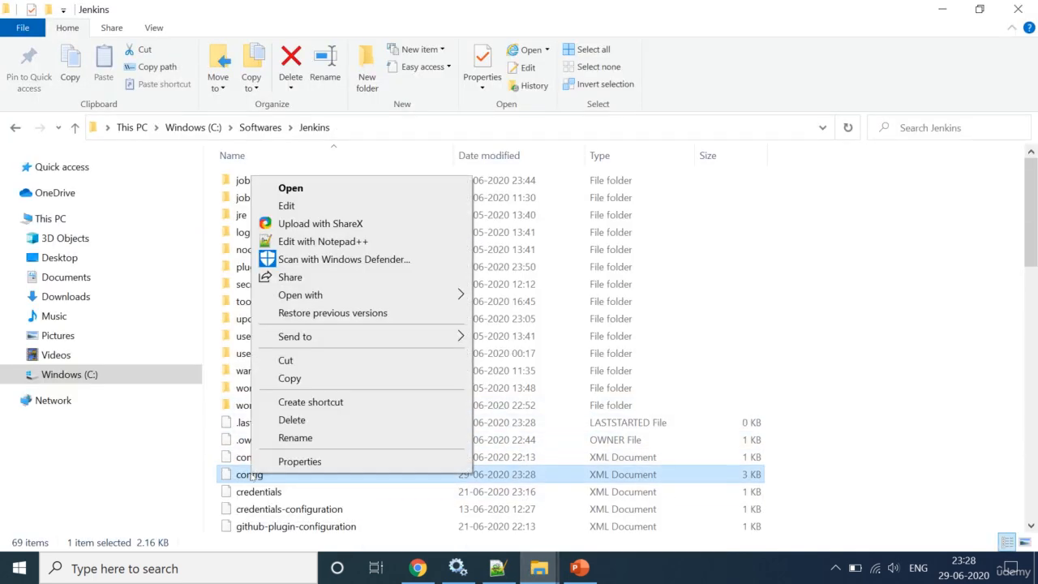
left_click(317, 242)
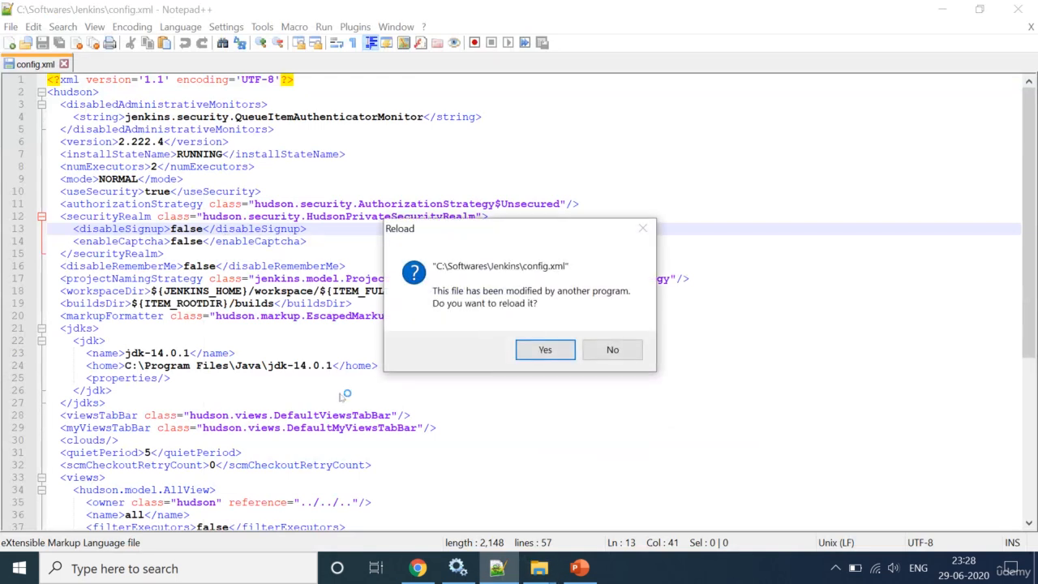
left_click(527, 352)
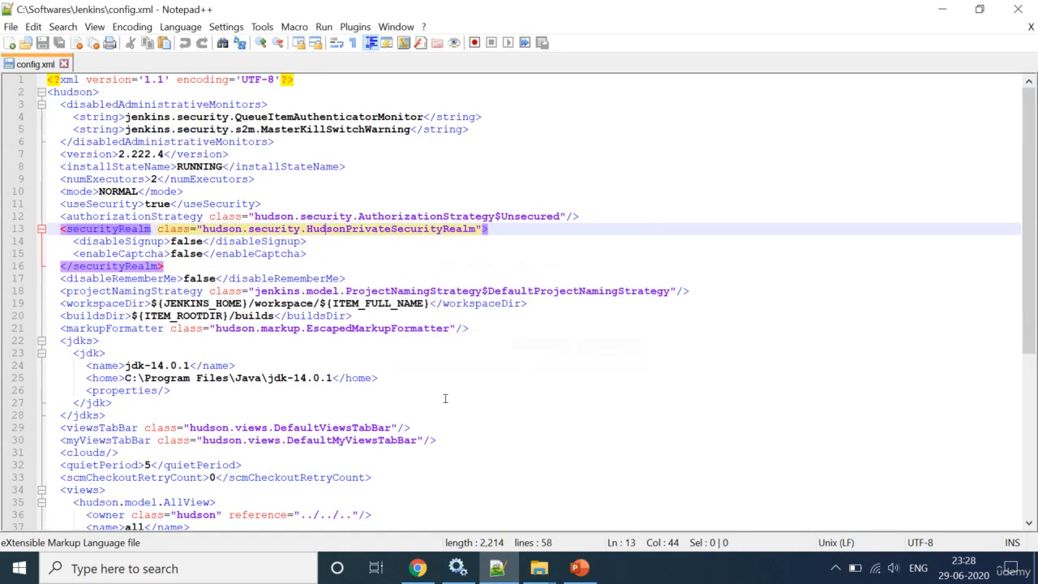
Step: Paste 'false' from line 14 over useSecurity's 'true' on line 11, then save config.xml
left_click(413, 267)
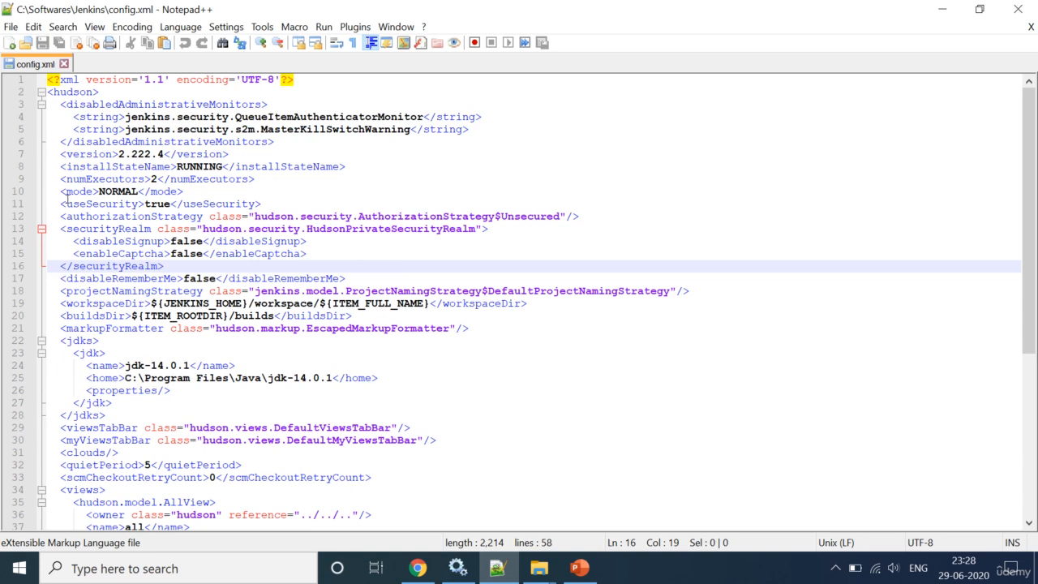
left_click_drag(61, 203, 270, 207)
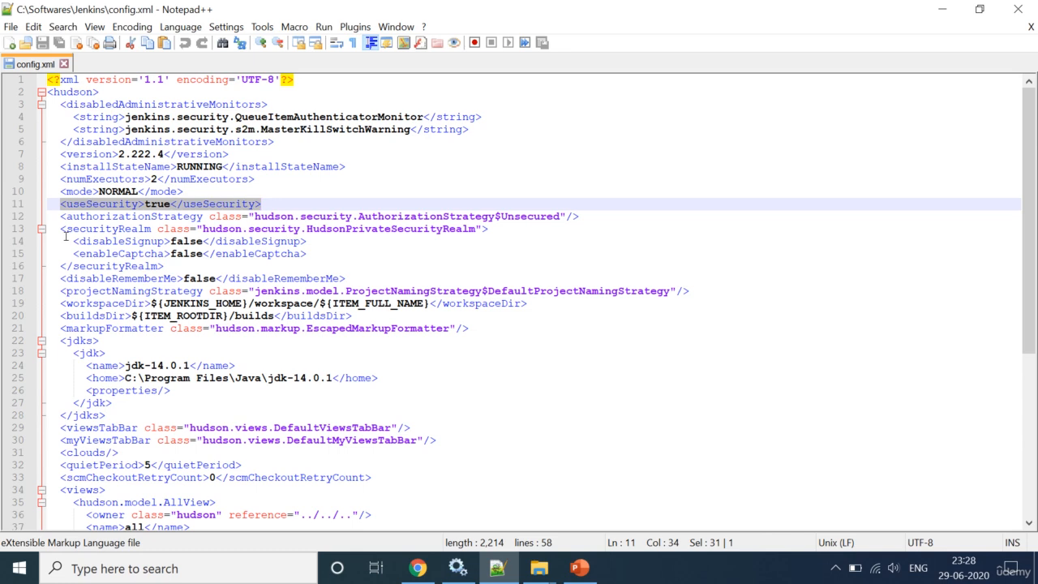
left_click_drag(62, 229, 173, 267)
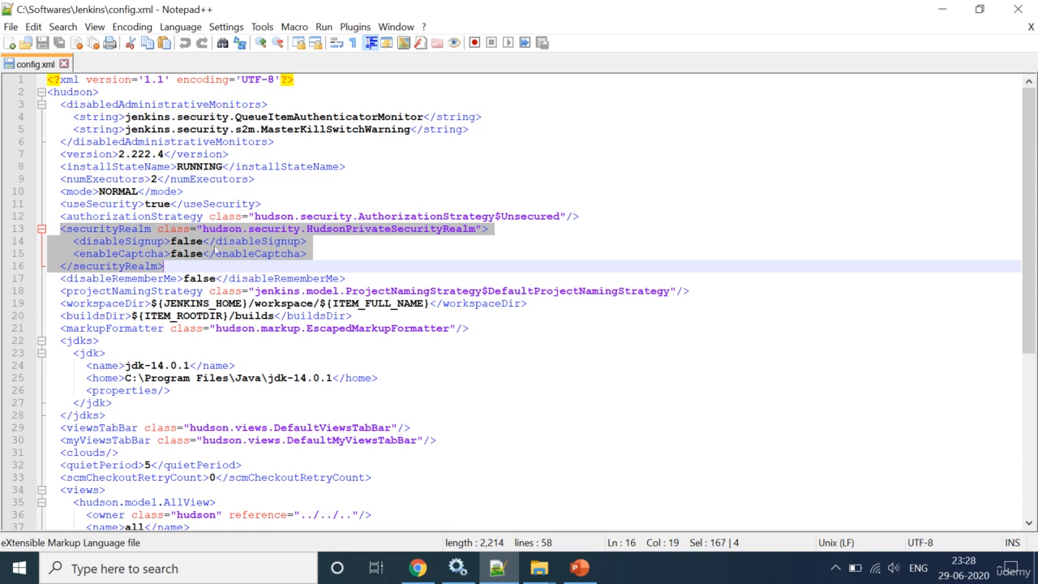
double_click(156, 204)
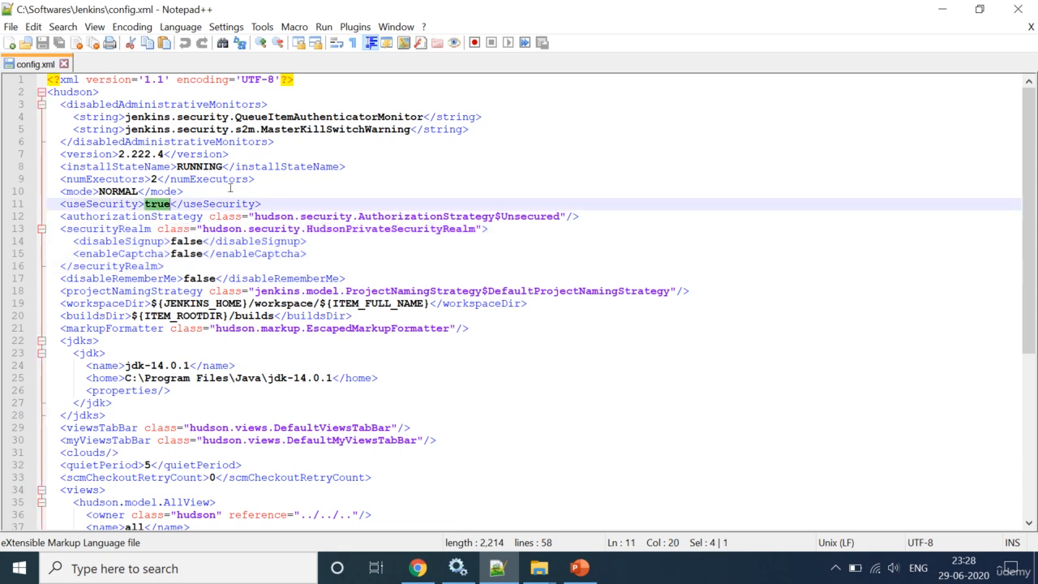
left_click_drag(261, 204, 61, 205)
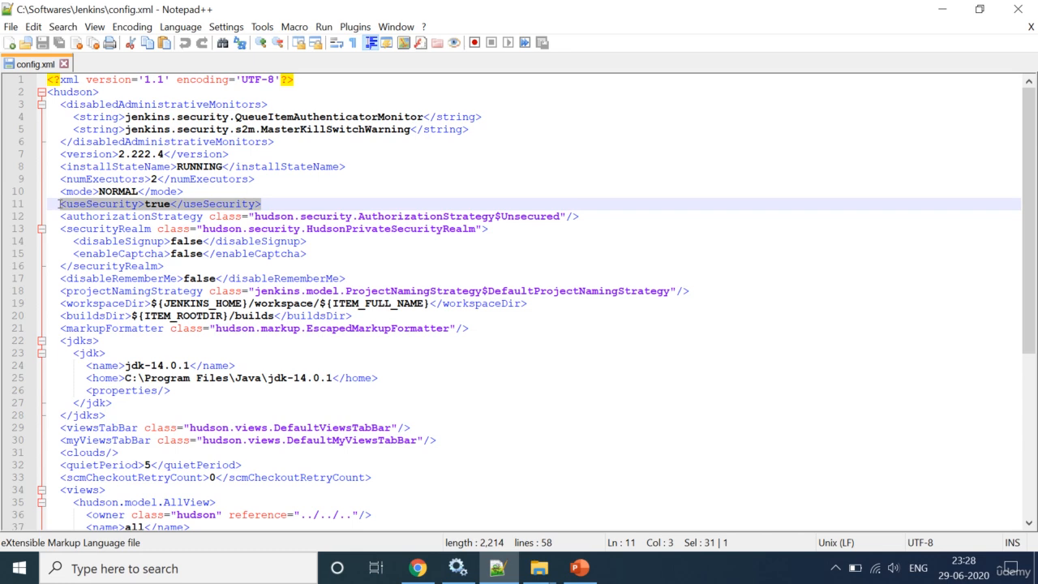
double_click(157, 204)
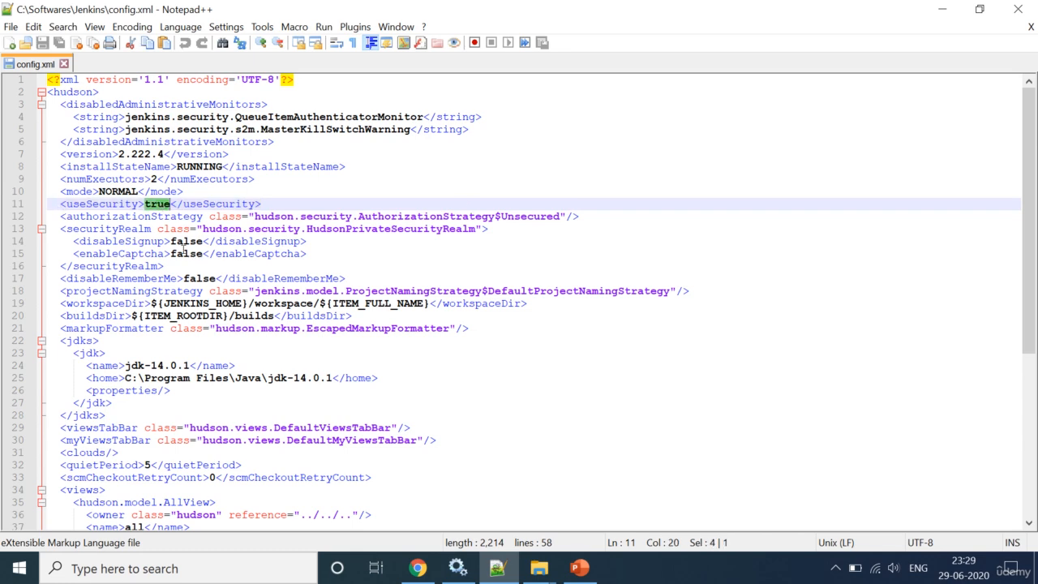
double_click(183, 243)
key("ctrl+c")
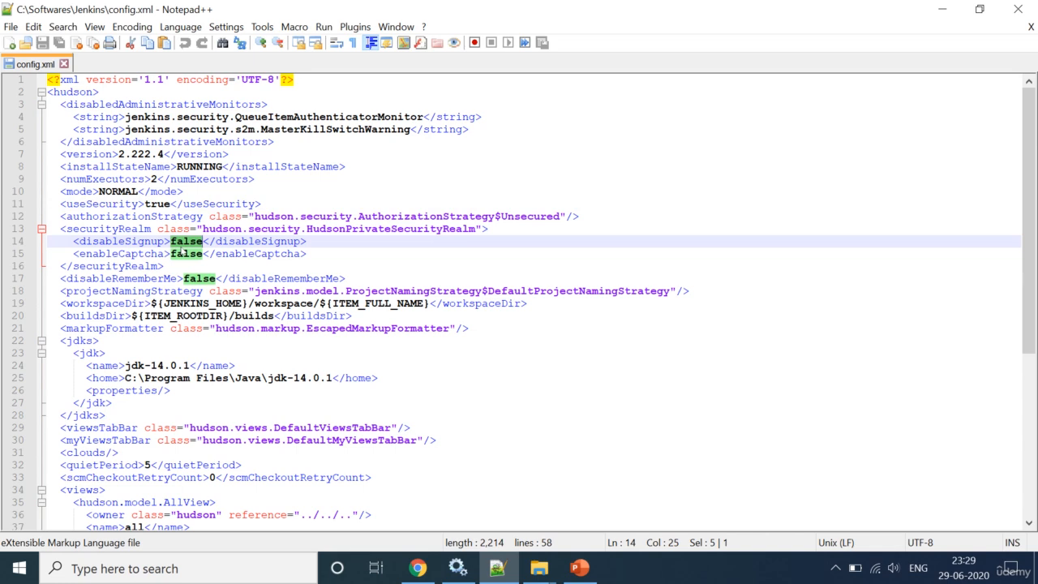
double_click(155, 204)
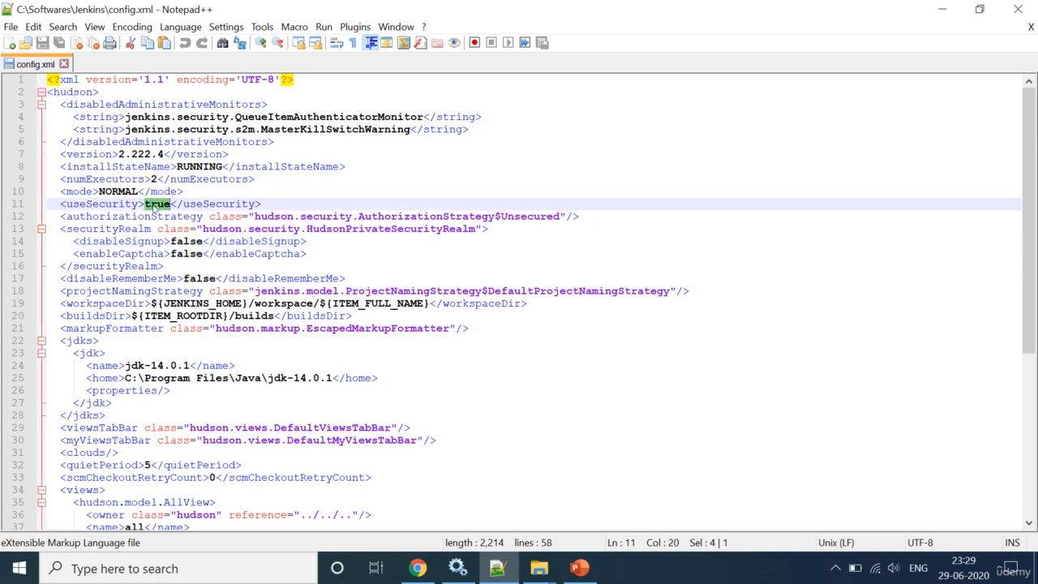
key("ctrl+v")
key("ctrl+s")
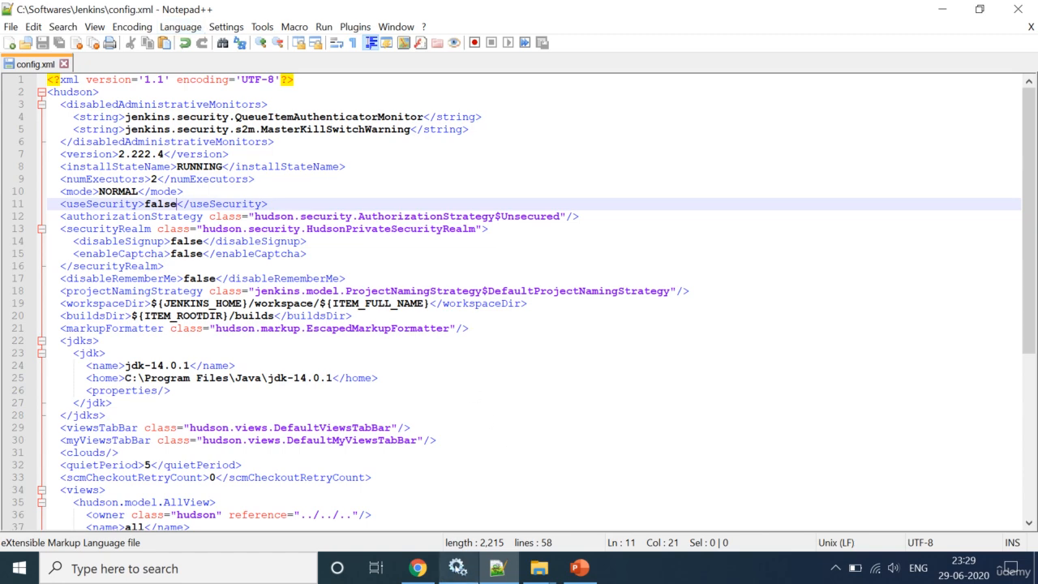
Step: Stop and then start the Jenkins service from the Windows Services list
mouse_move(458, 568)
left_click(470, 491)
left_click(418, 568)
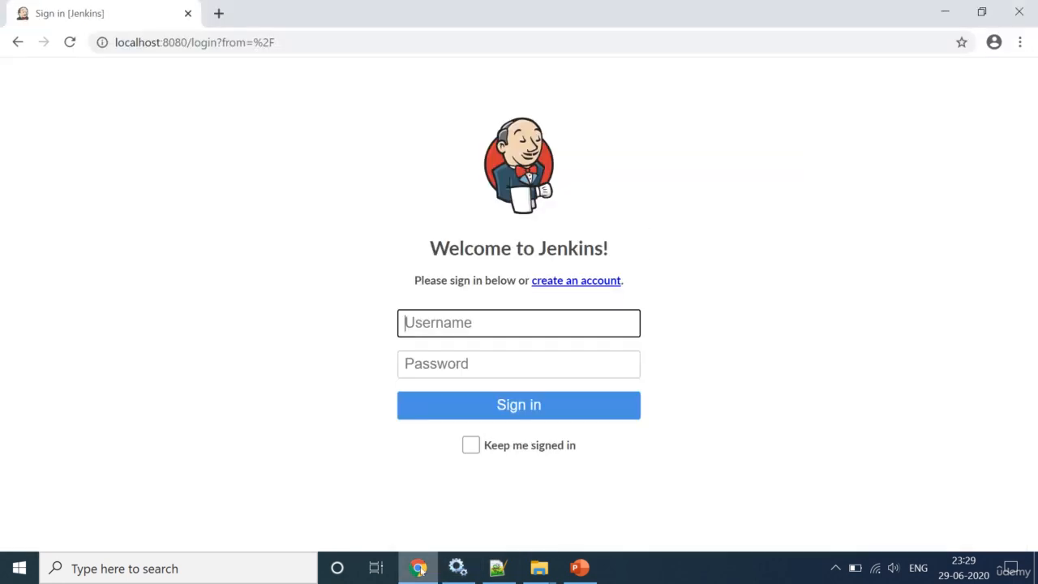
left_click(273, 42)
key("Escape")
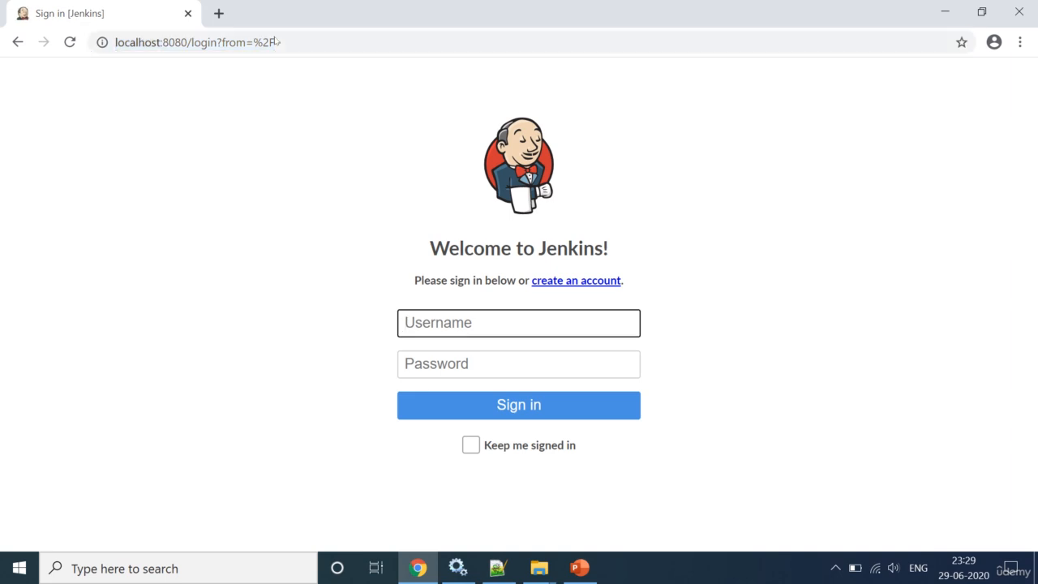
left_click(457, 568)
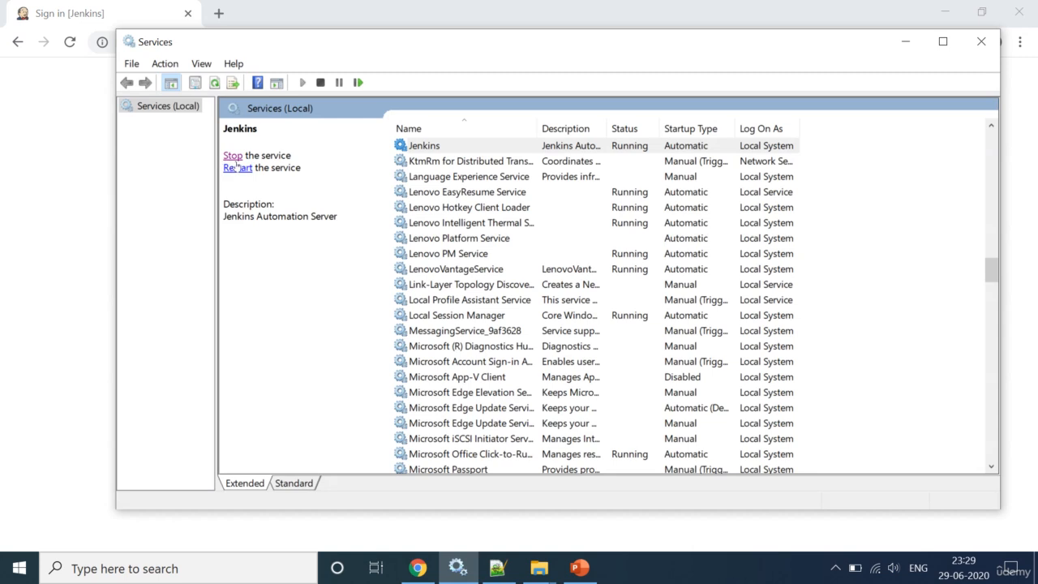
left_click(232, 157)
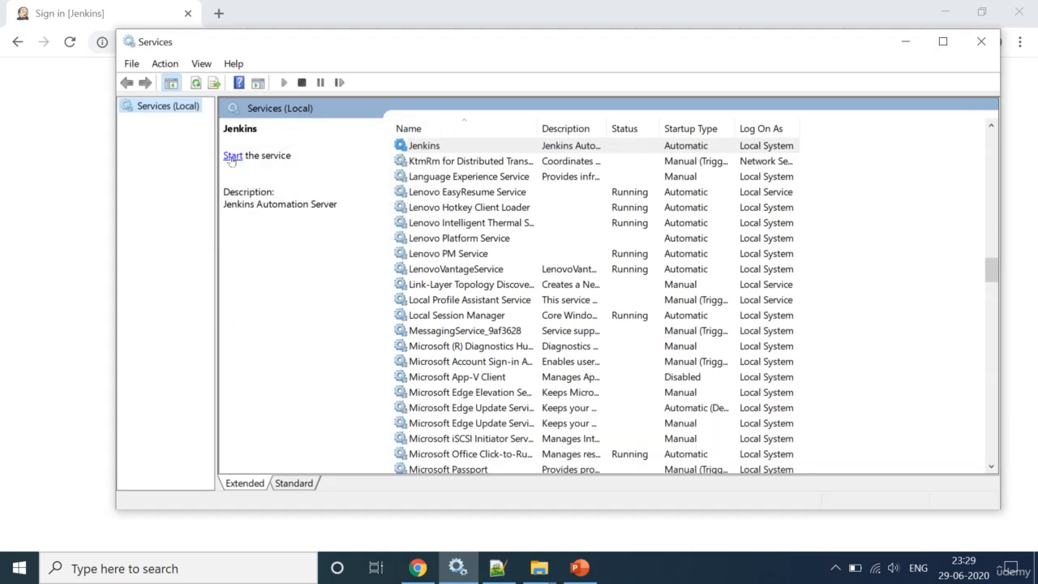
left_click(231, 157)
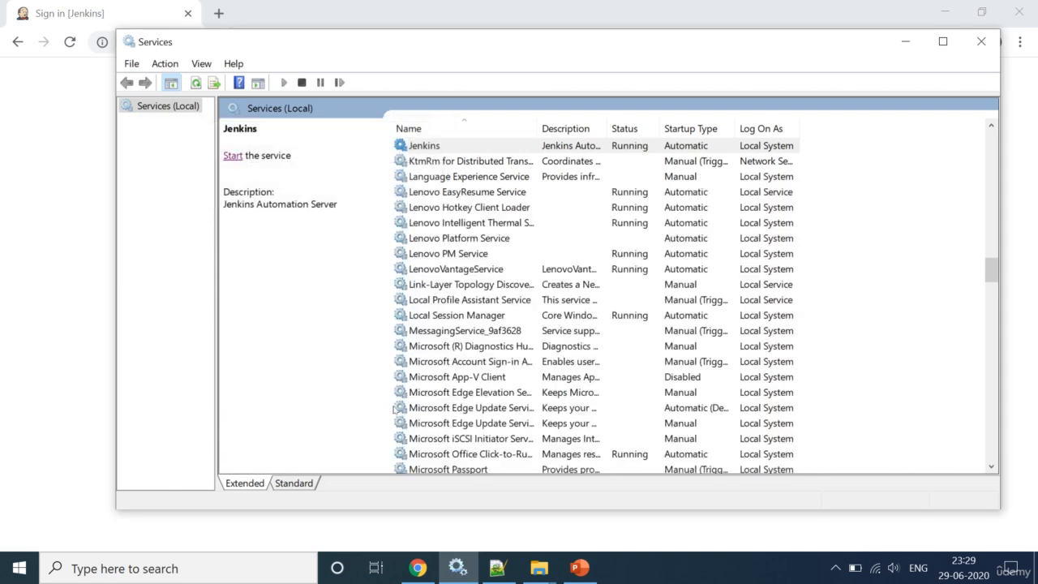
Step: Check the disableSignup line in config.xml, then reload the Jenkins sign-in page
left_click(497, 568)
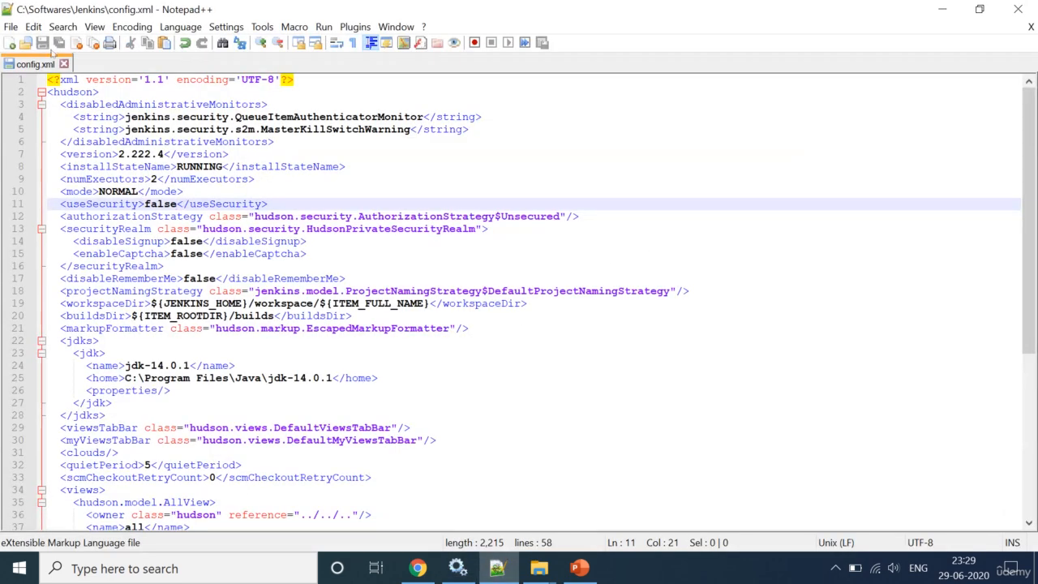
left_click(215, 241)
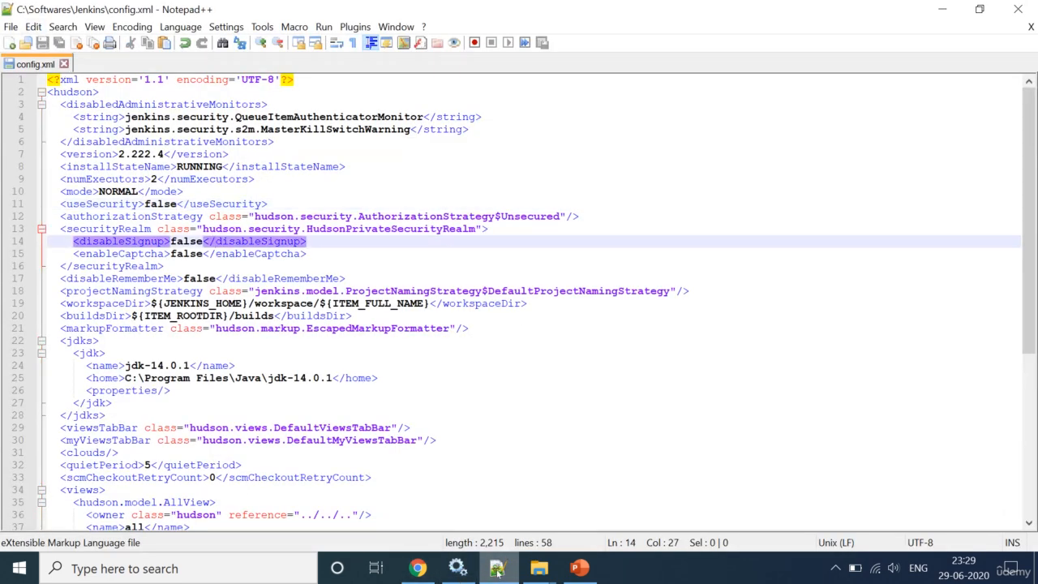
left_click(417, 568)
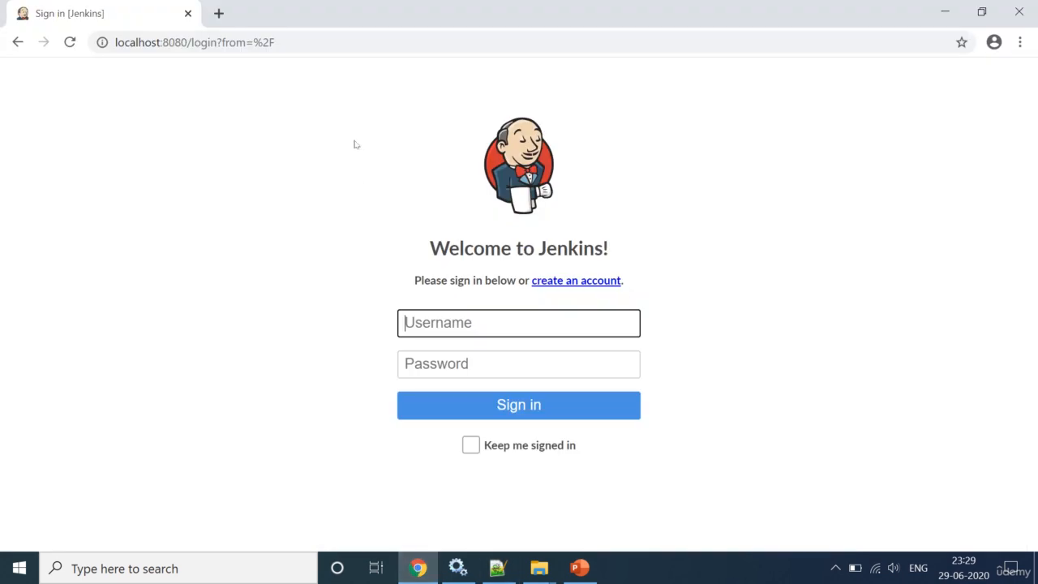
left_click(276, 44)
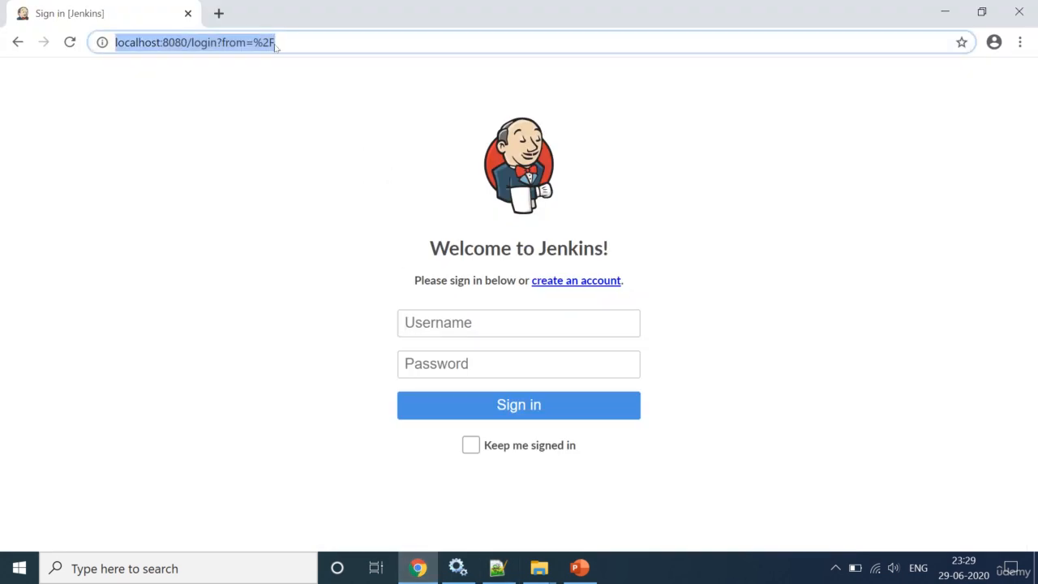
key("Return")
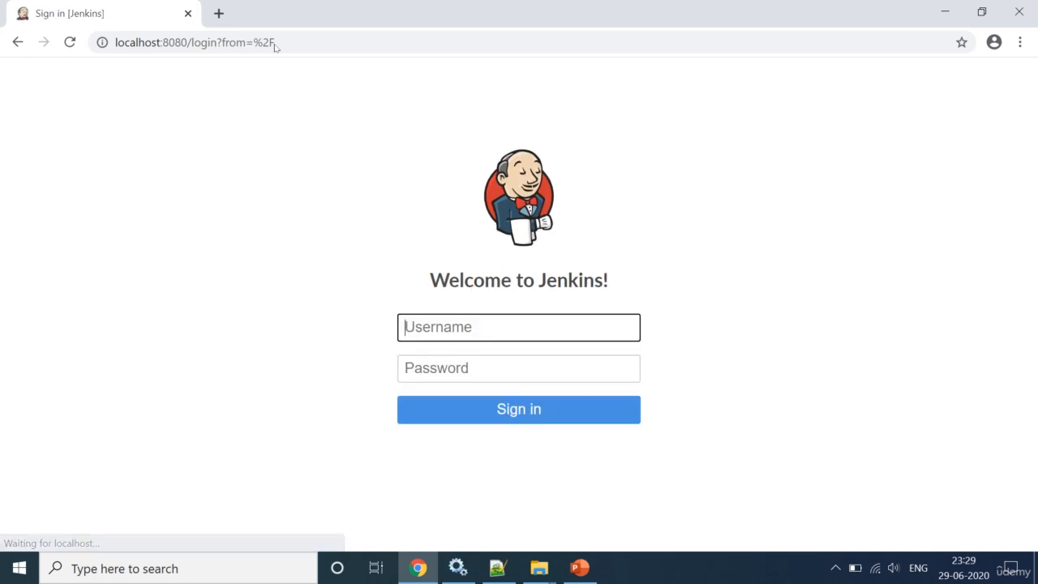
Step: Strip '/login?from=%2F' from the address to load localhost:8080, then select the dashboard URL to copy
left_click(224, 42)
left_click(202, 42)
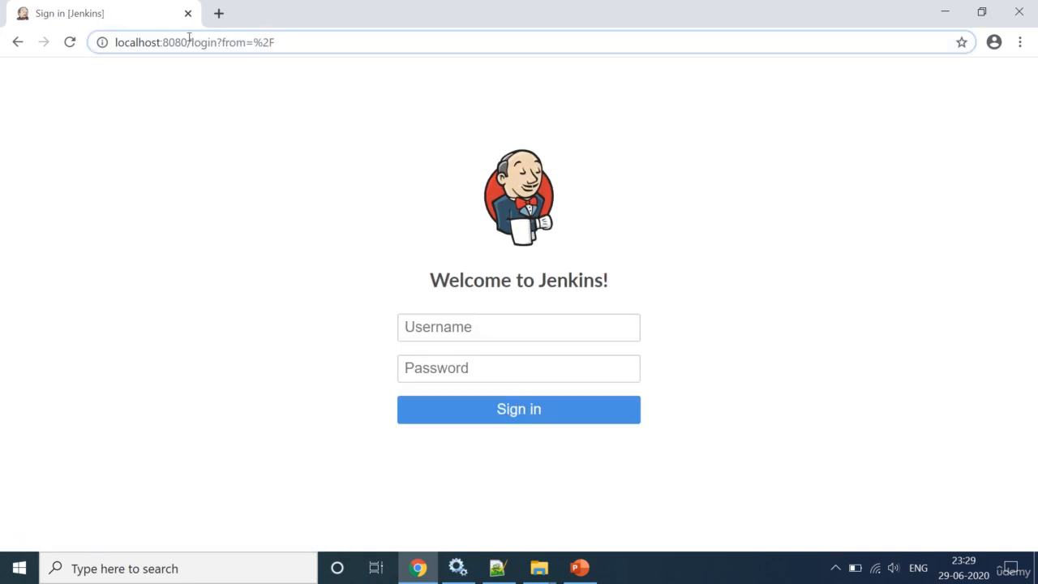
left_click_drag(189, 42, 443, 62)
key("BackSpace")
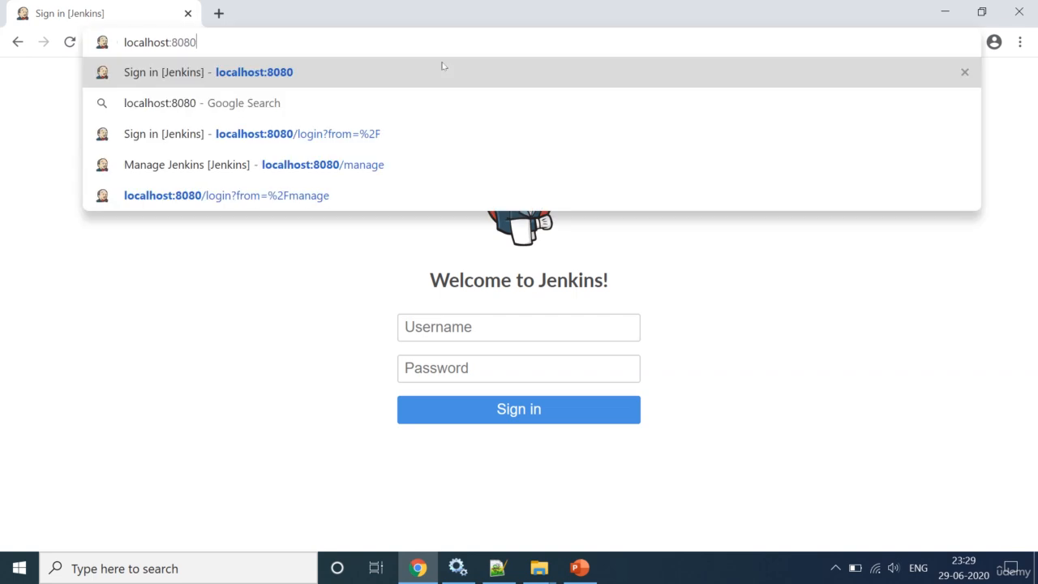
key("Return")
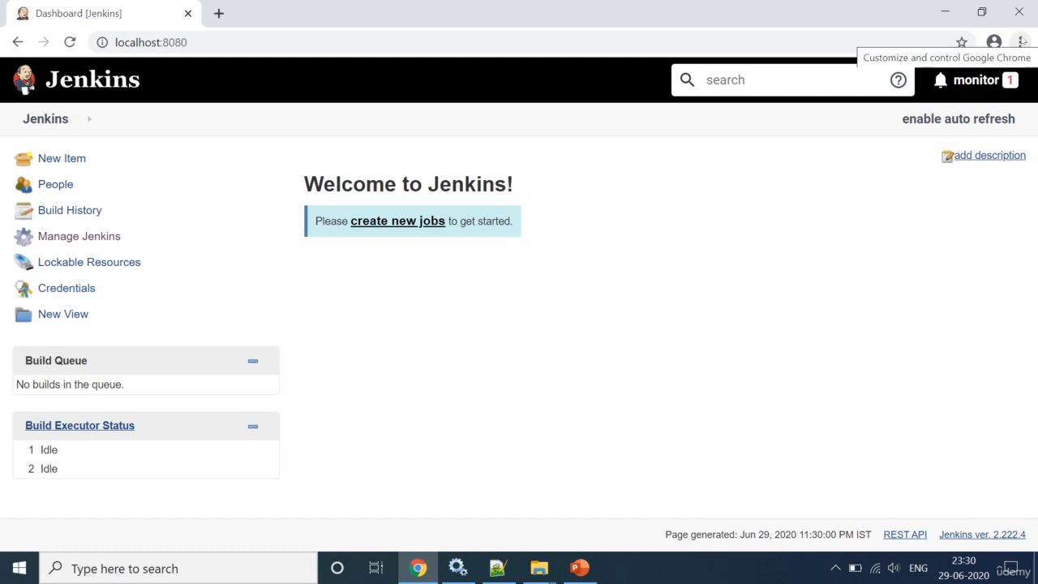
left_click(281, 44)
key("ctrl+c")
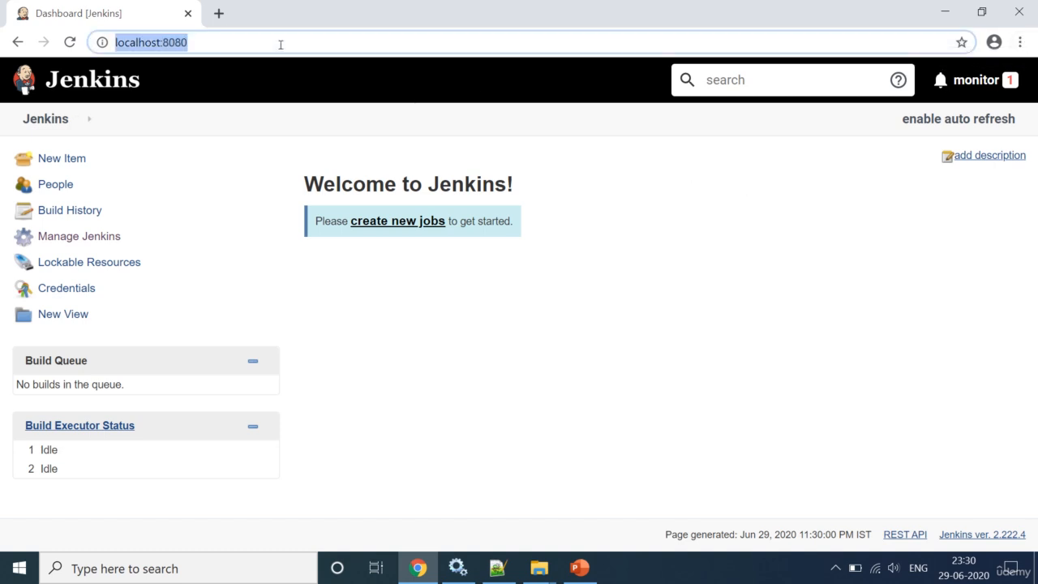
Step: Launch Edge by searching 'ed' and paste localhost:8080 to open the Jenkins dashboard
left_click(106, 568)
type("e")
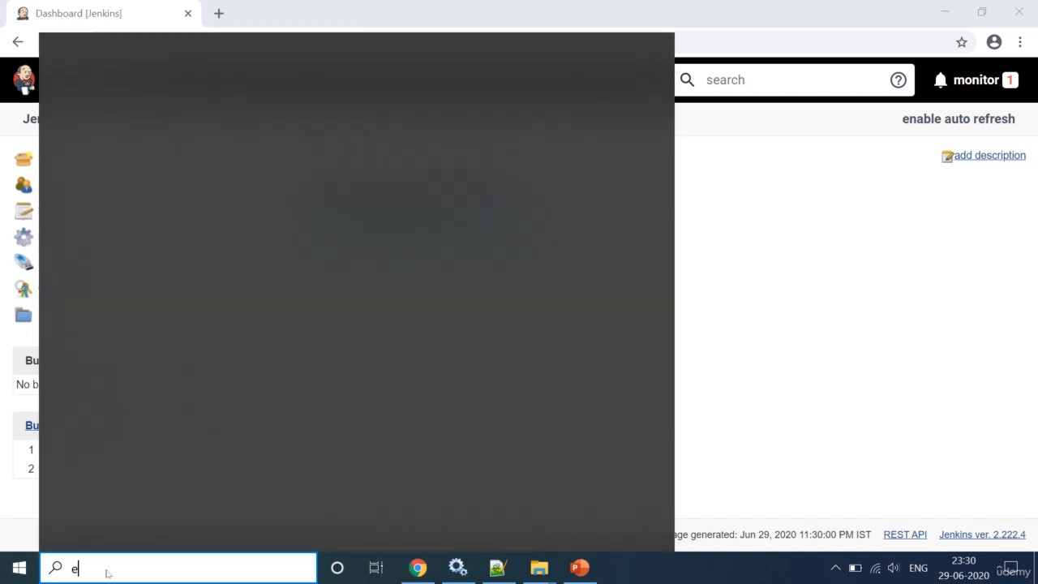
type("d")
key("Return")
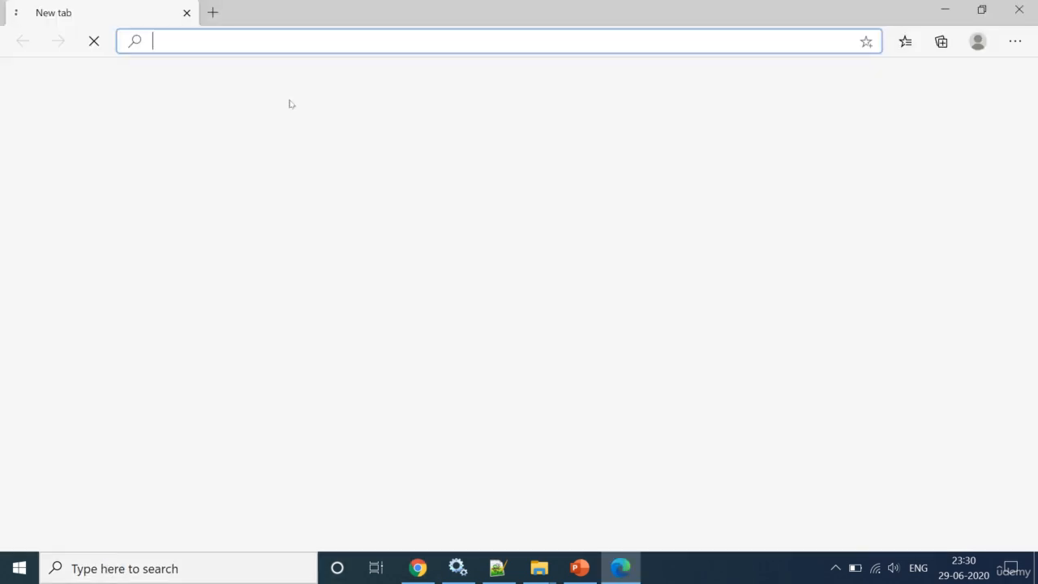
key("ctrl+v")
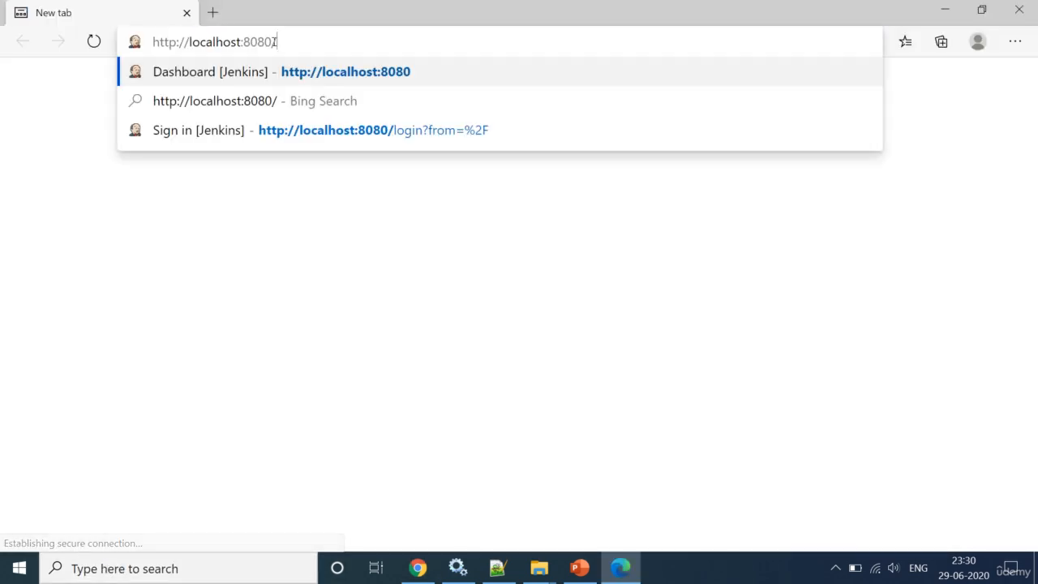
key("Return")
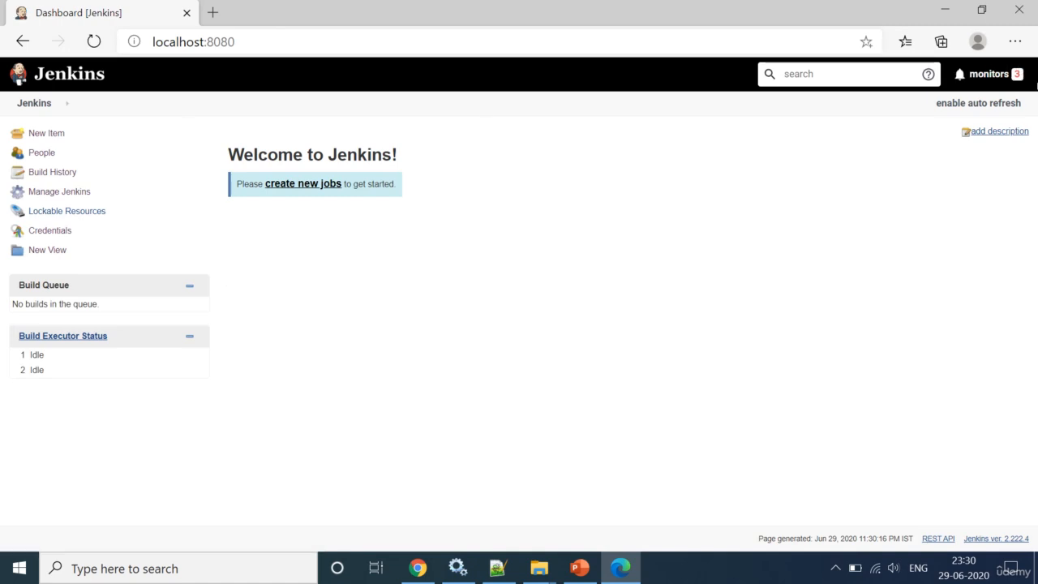
Step: Open Configure Global Security and review security realm None with Anyone can do anything
left_click(50, 193)
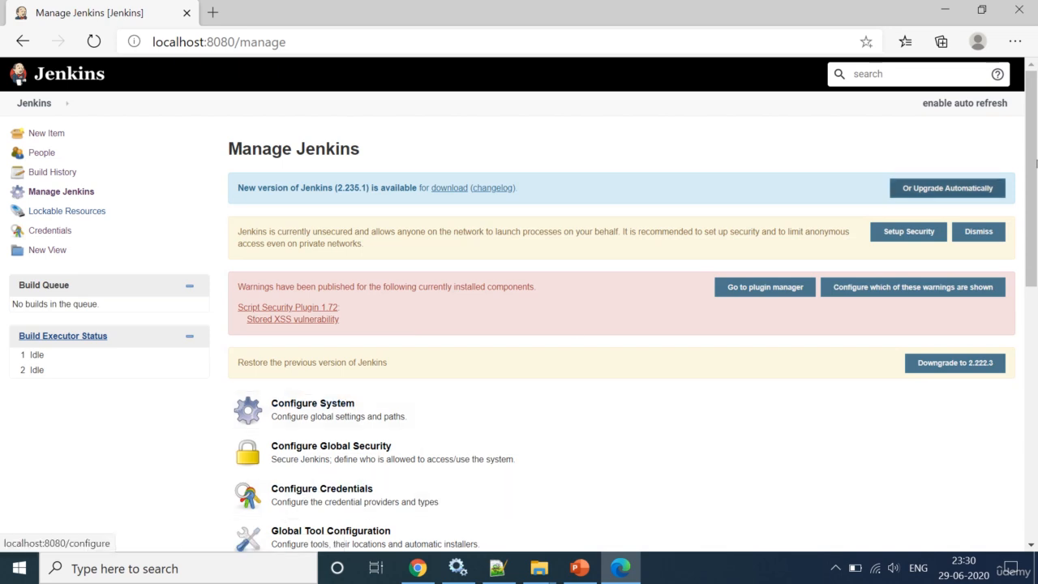
left_click(270, 456)
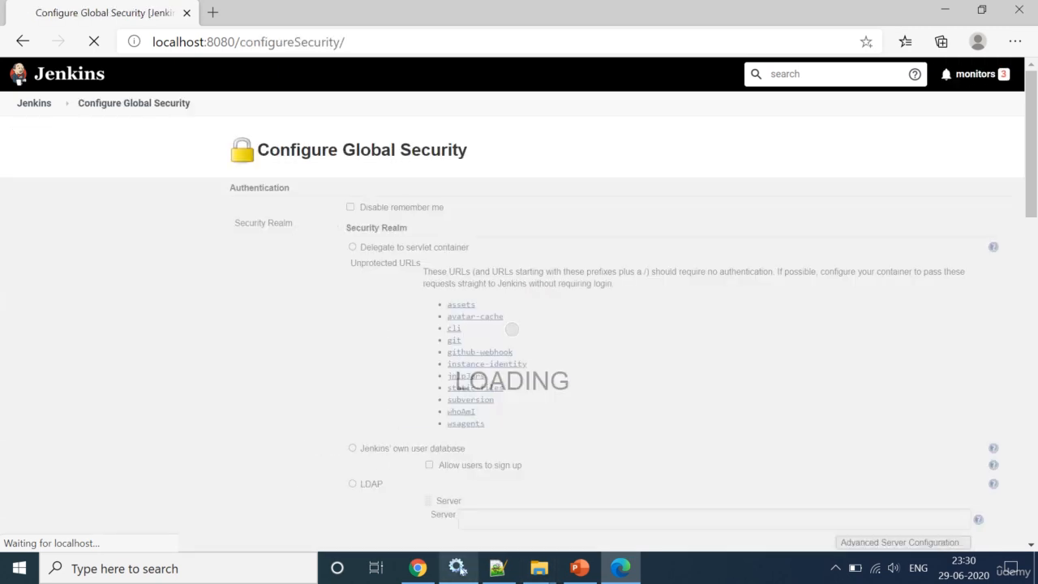
left_click(458, 572)
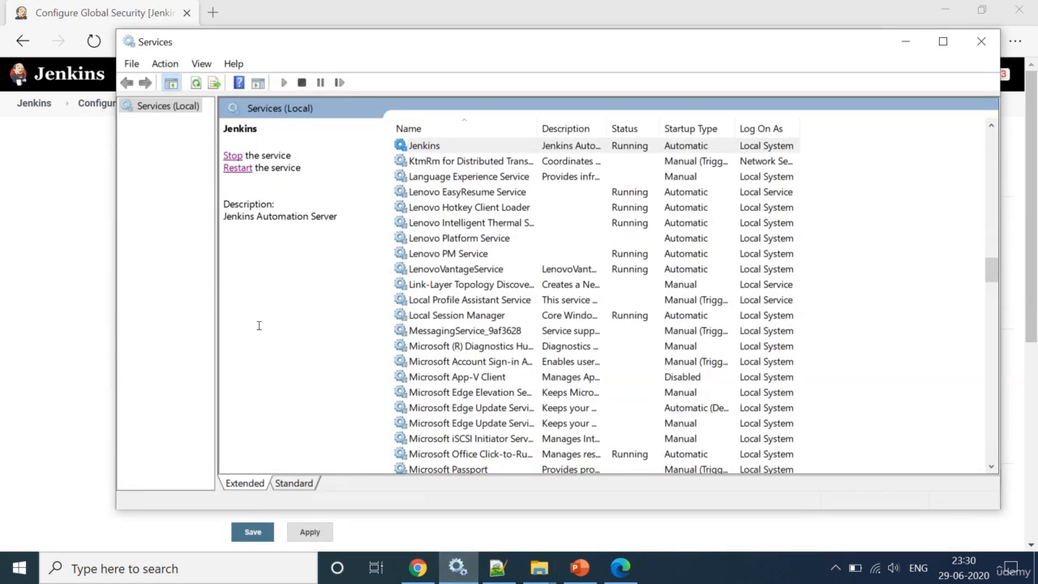
left_click(18, 284)
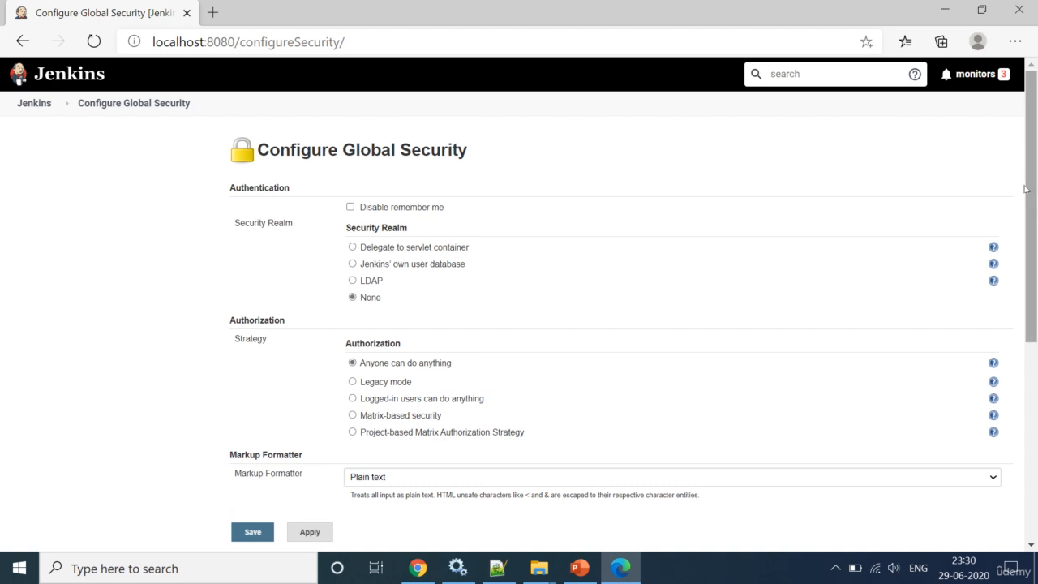
left_click_drag(1033, 209, 1033, 209)
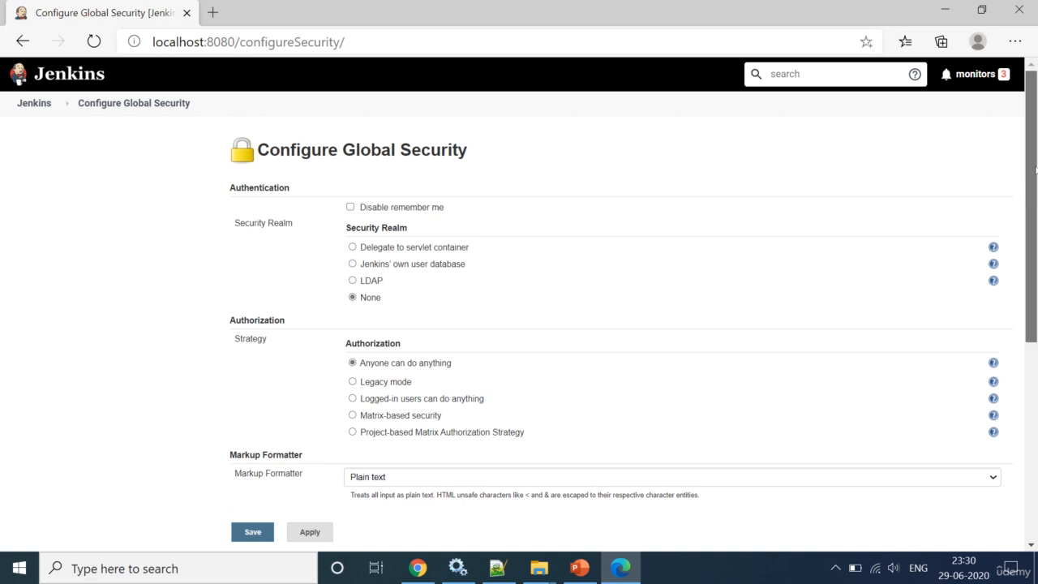
left_click(27, 101)
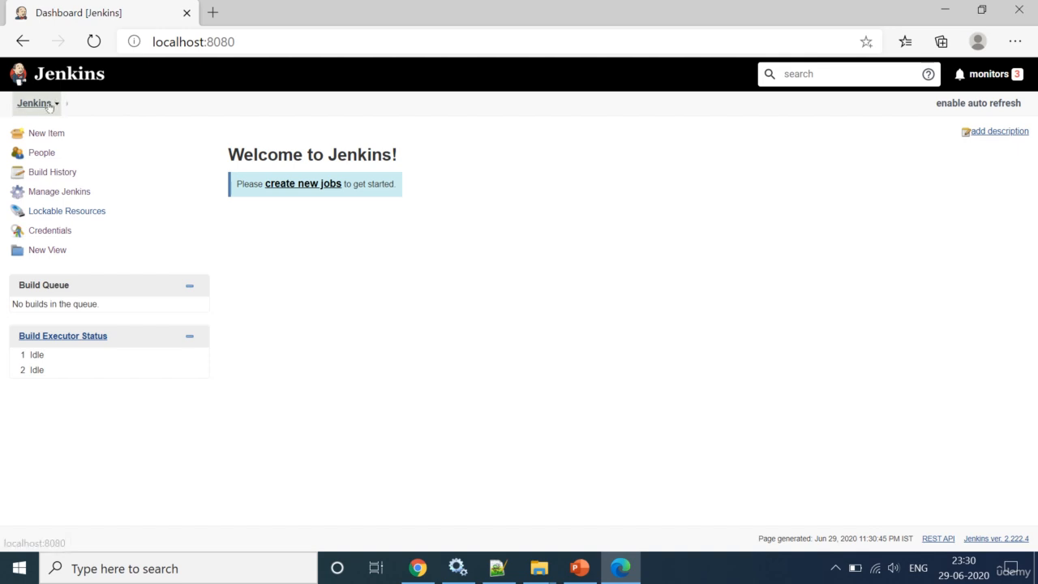
left_click(56, 195)
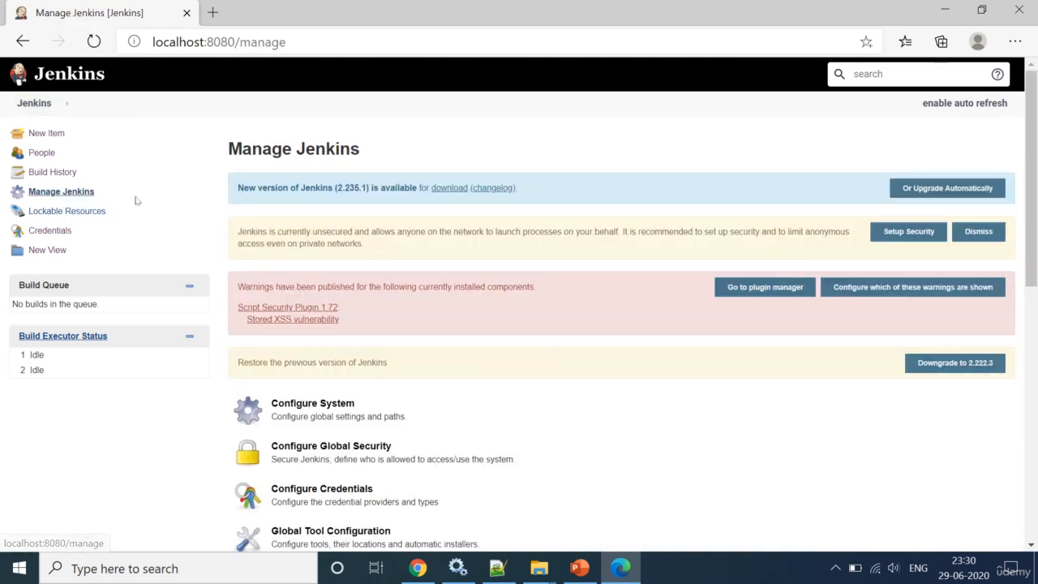
left_click(349, 450)
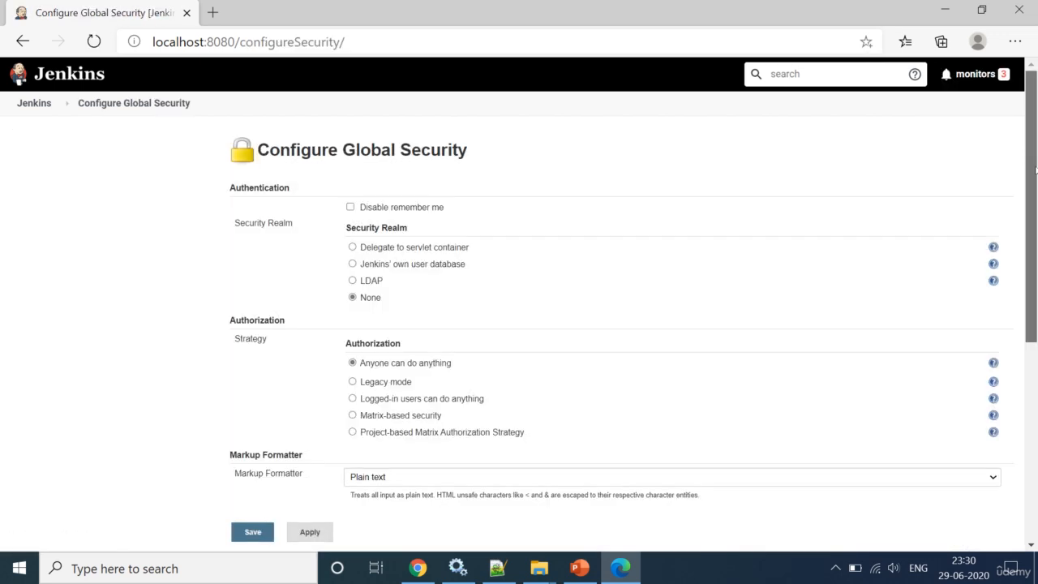
scroll(585, 542, "down", 1)
left_click(497, 567)
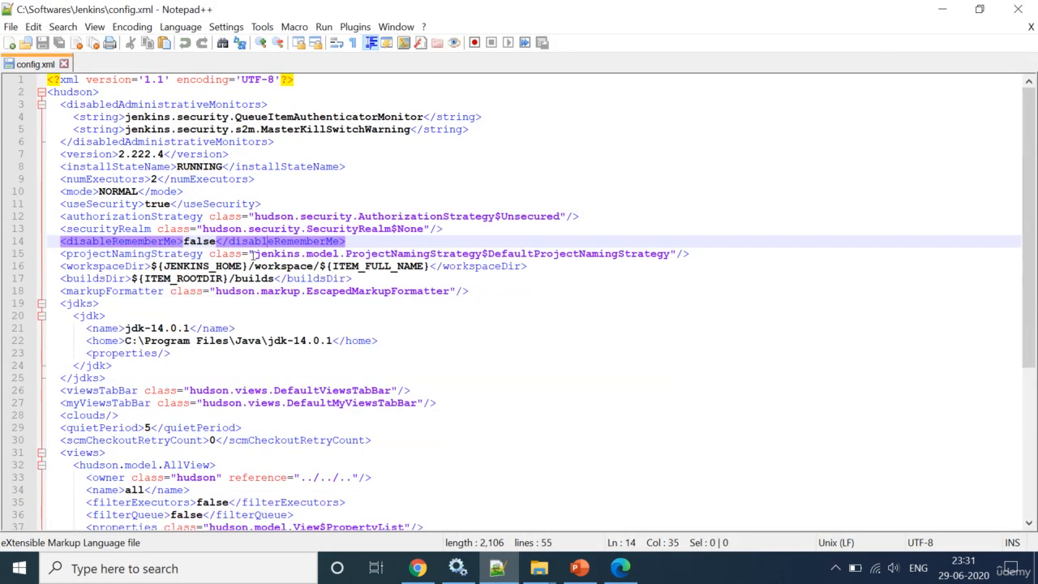
Step: Inspect the securityRealm line and useSecurity 'true' in config.xml, then return to Chrome
left_click(86, 229)
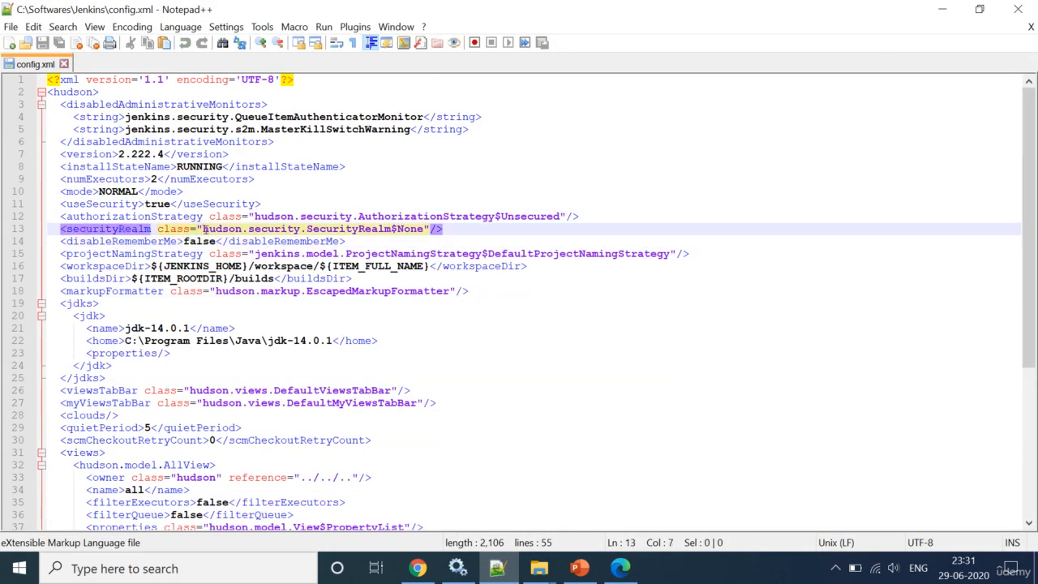
double_click(158, 204)
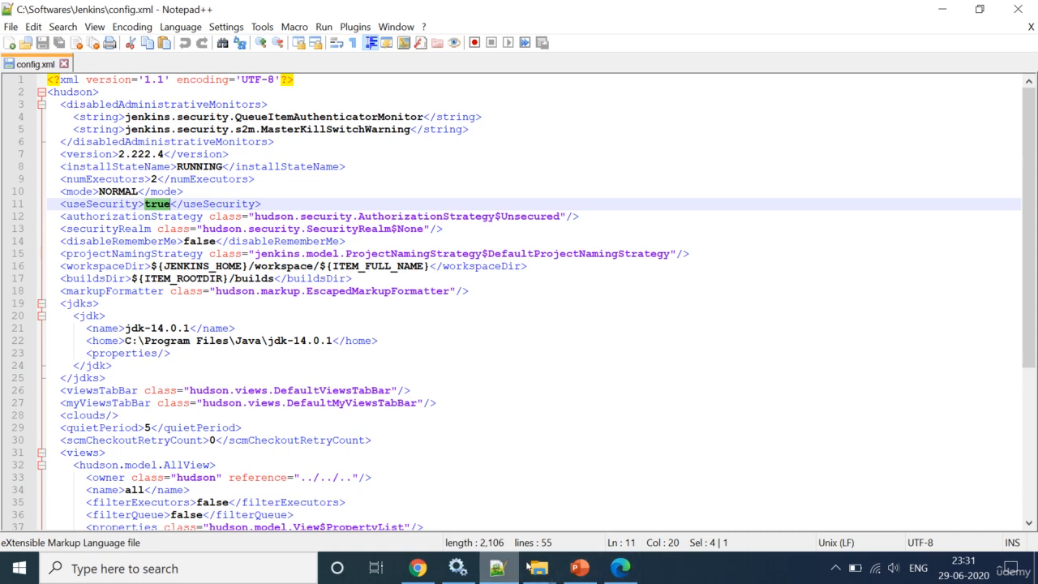
left_click(418, 568)
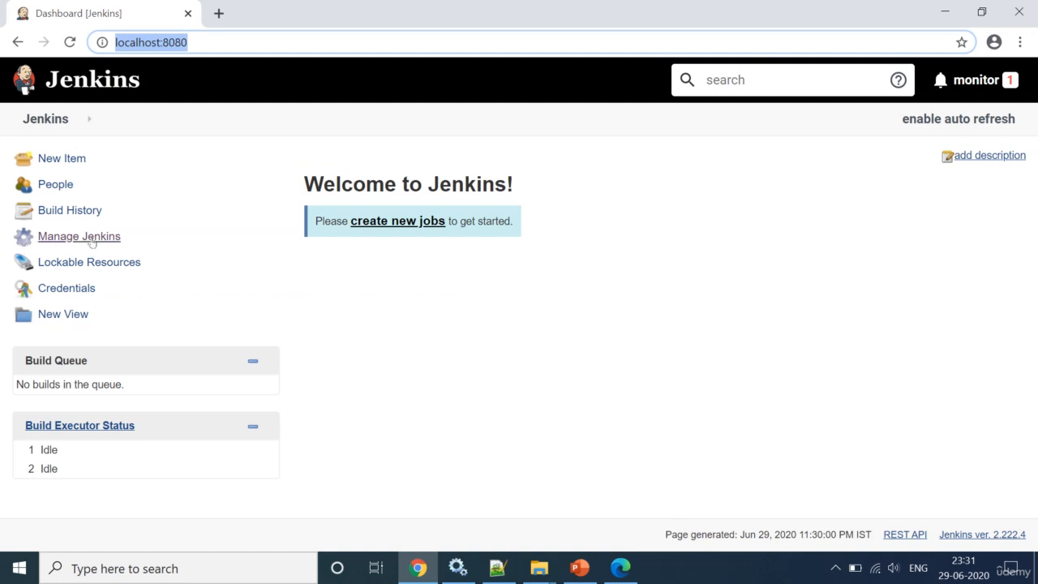
Step: Choose Jenkins' own user database with Allow users to sign up checked, and save
left_click(59, 239)
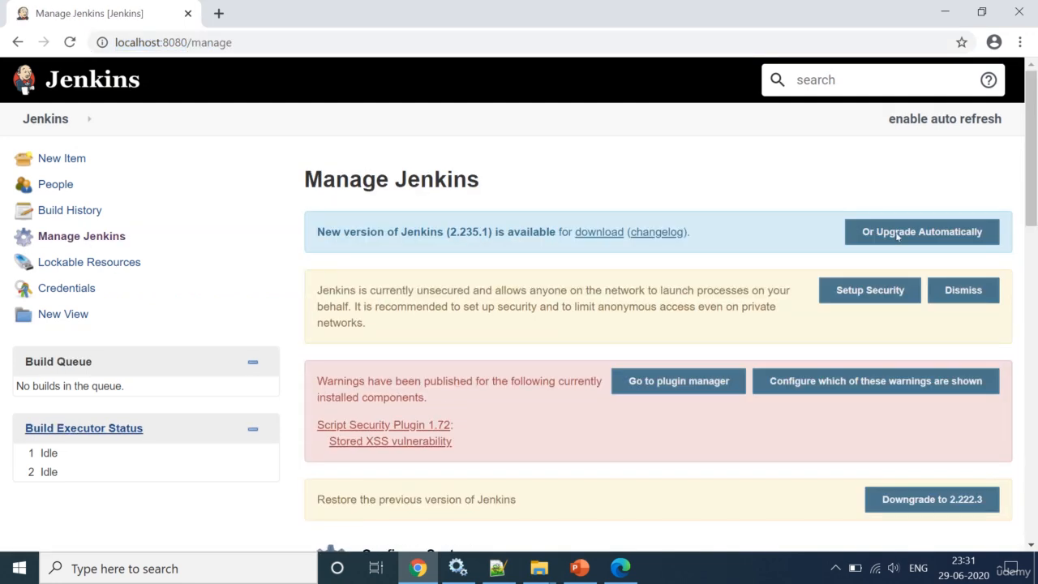
scroll(590, 222, "down", 4)
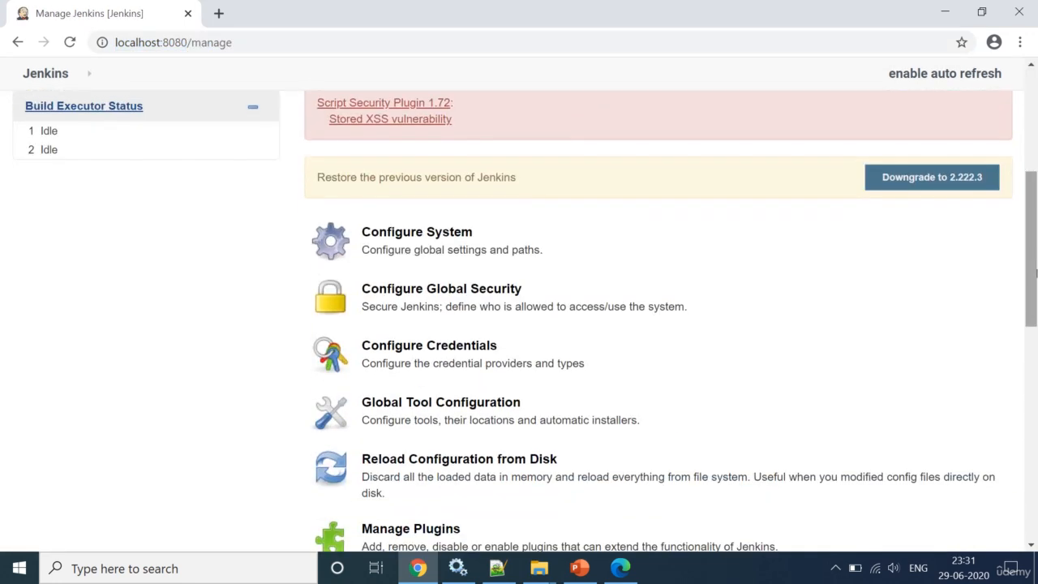
left_click(468, 288)
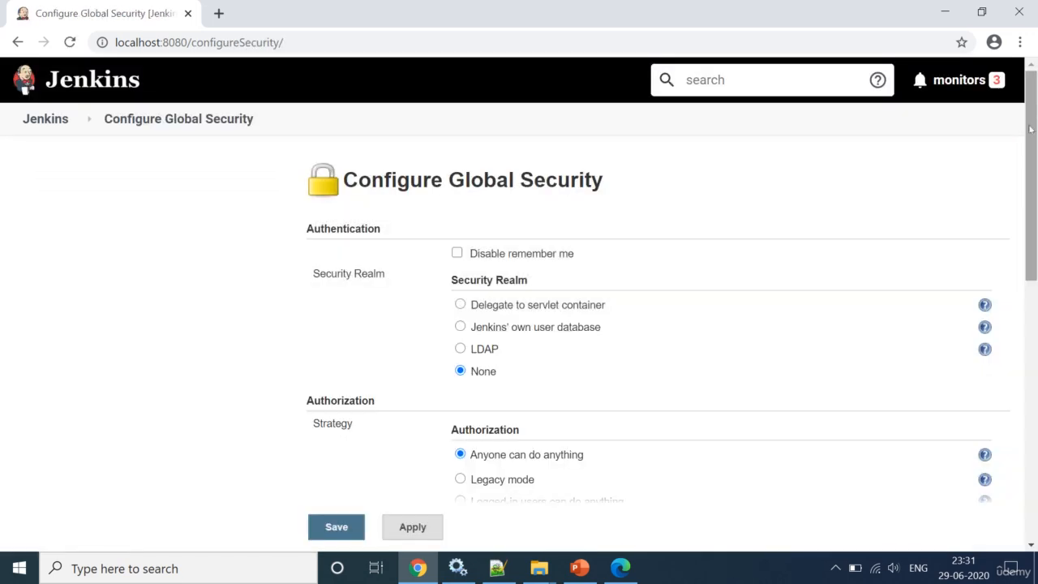
left_click_drag(1030, 146, 1030, 195)
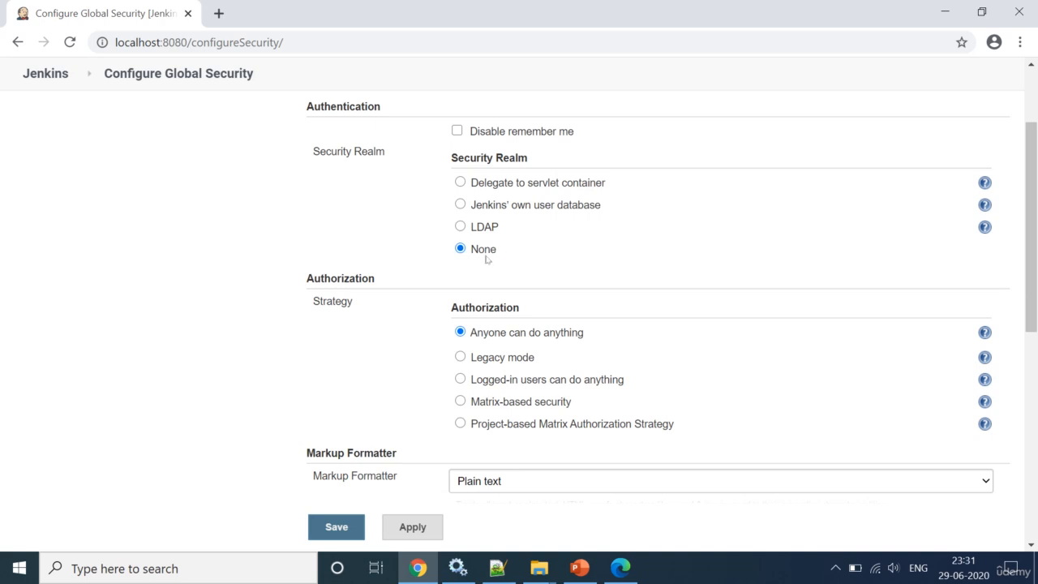
left_click(460, 205)
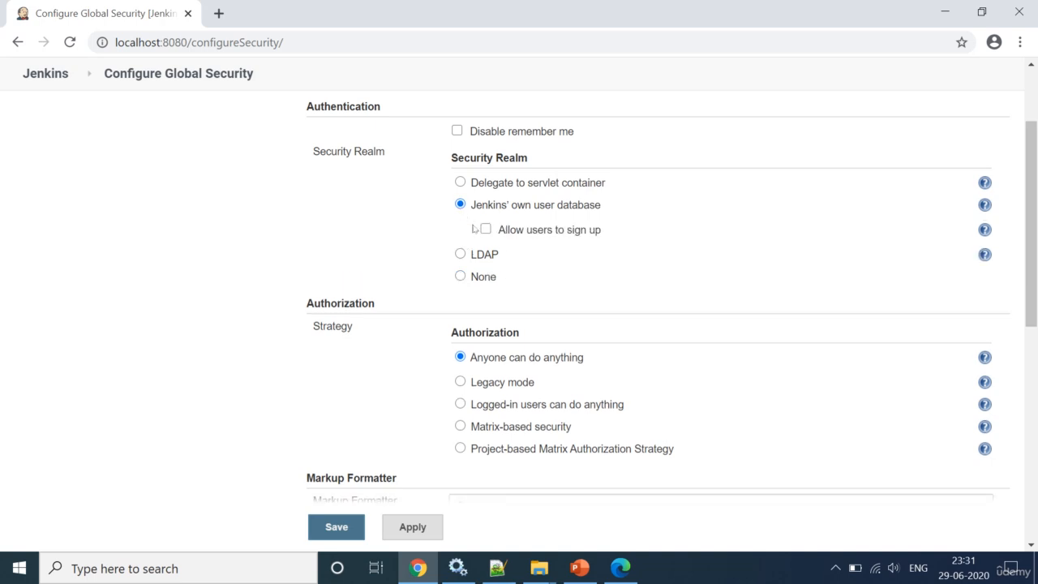
left_click(486, 229)
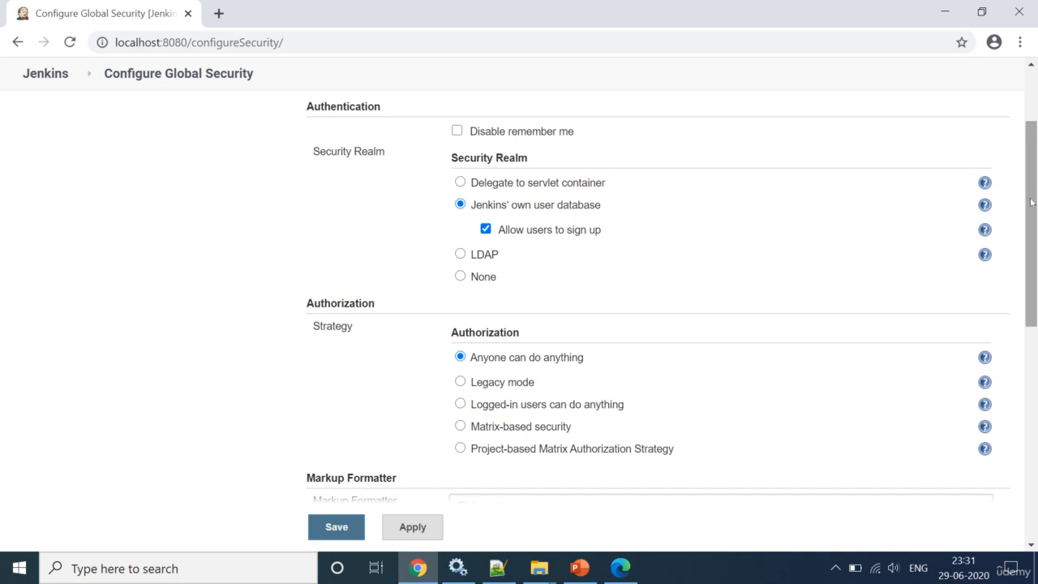
left_click_drag(1028, 209, 1029, 265)
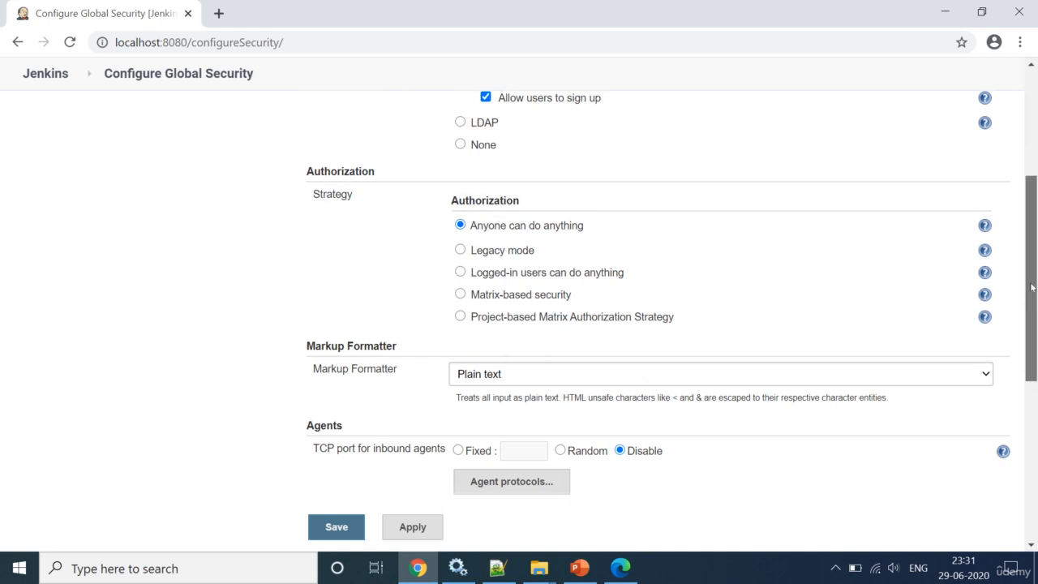
left_click_drag(1032, 287, 1031, 215)
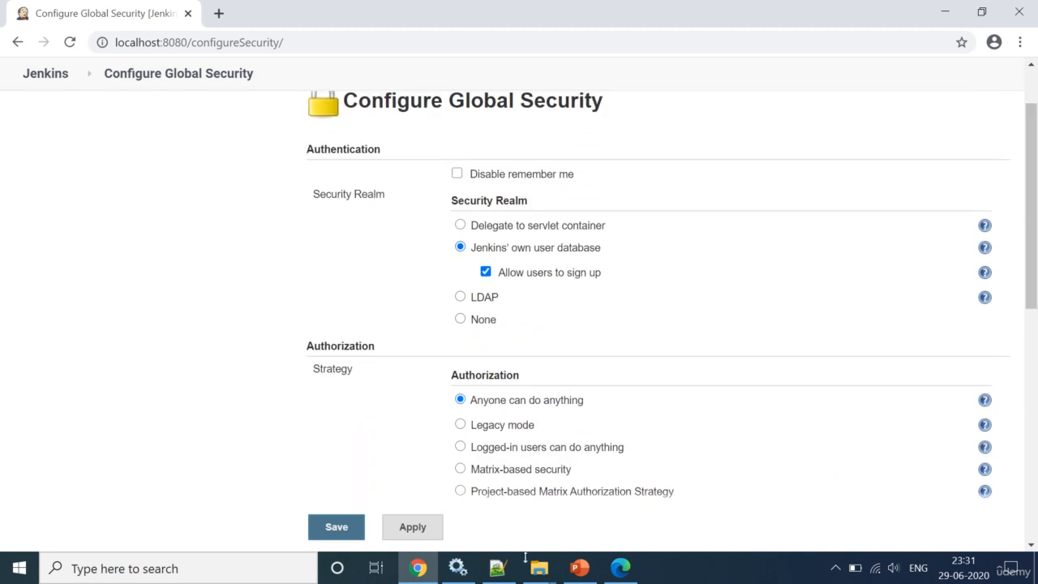
left_click(498, 568)
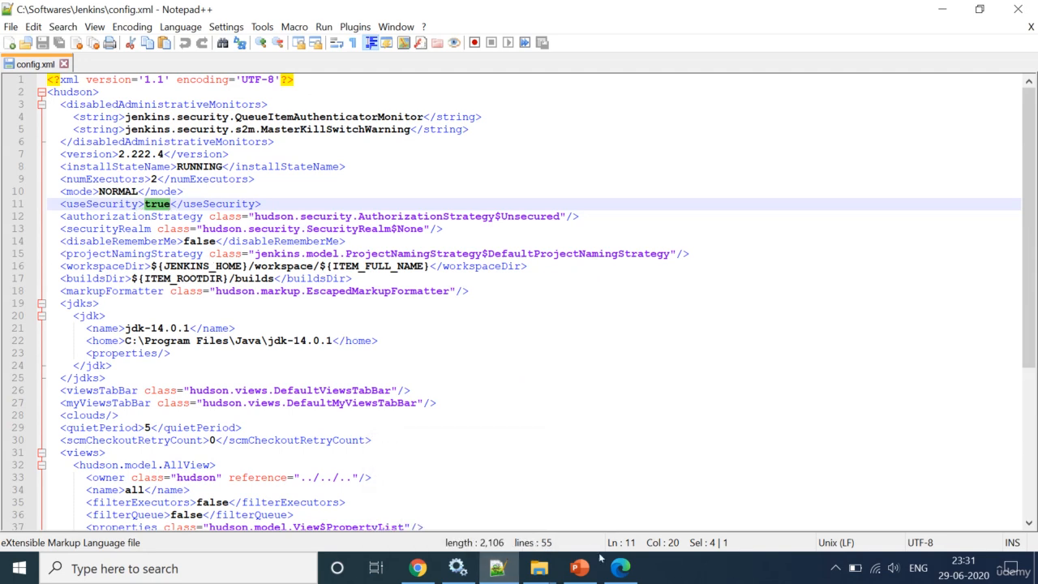
left_click(417, 570)
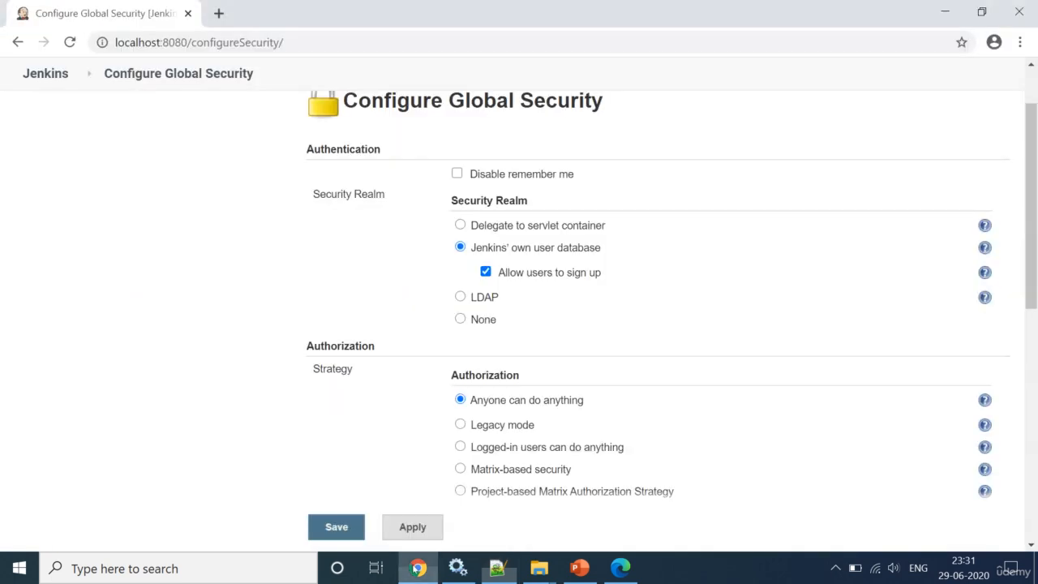
left_click(331, 529)
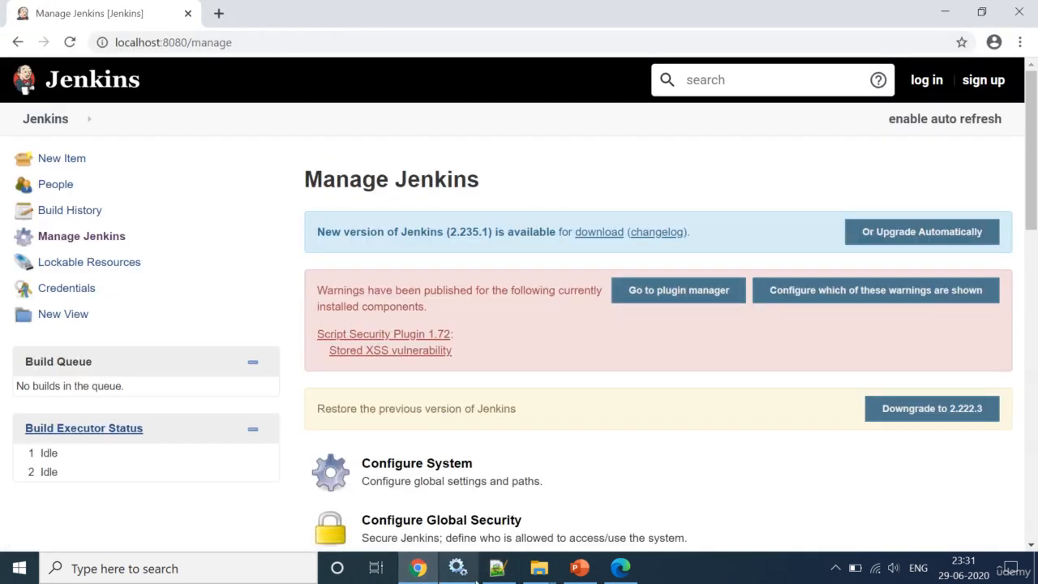
Step: Reload config.xml to review the new HudsonPrivateSecurityRealm lines, then restart the Jenkins service
left_click(498, 569)
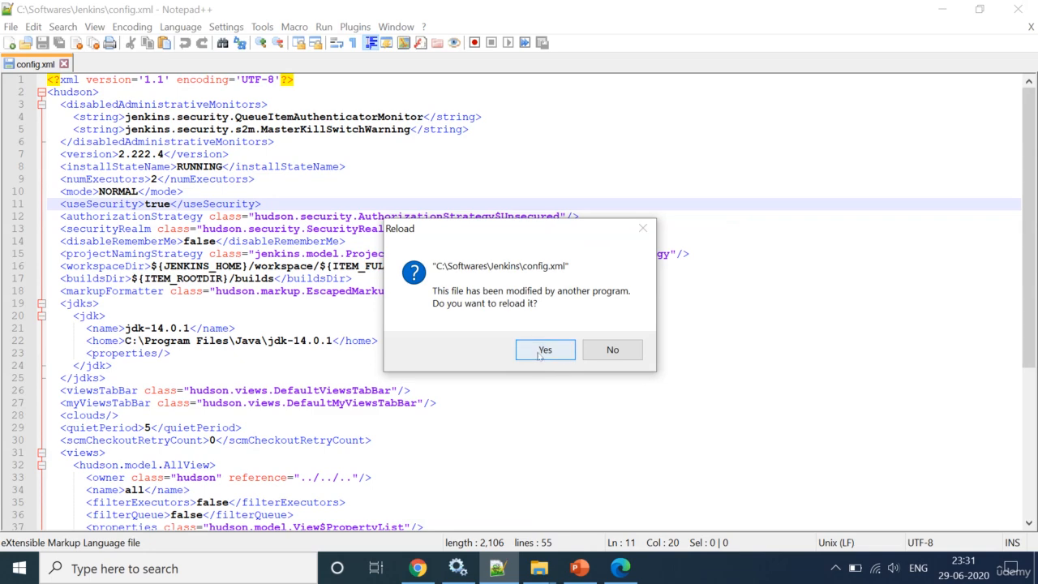
left_click(538, 352)
left_click(267, 254)
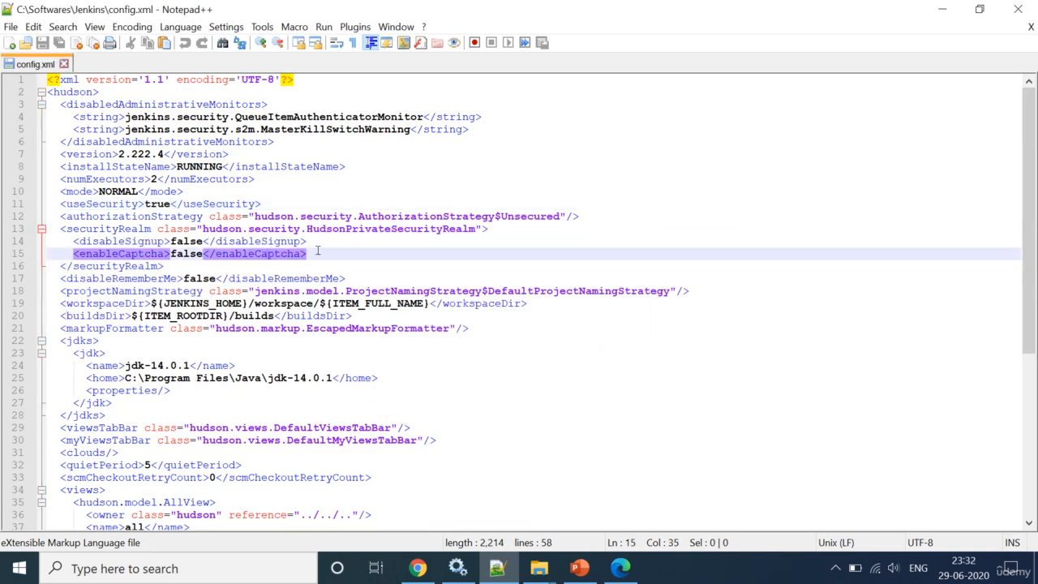
left_click_drag(318, 252, 58, 204)
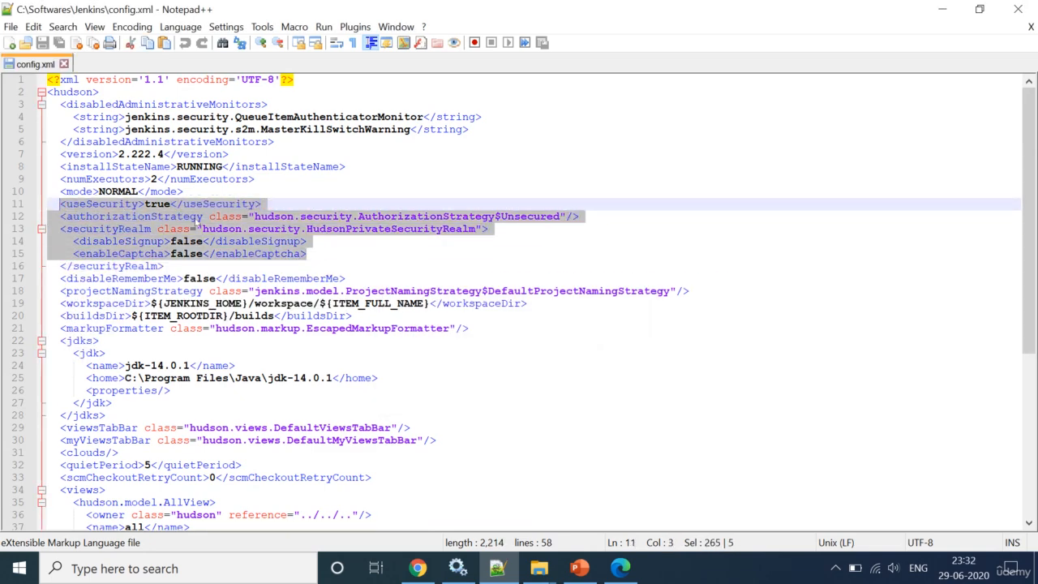
left_click(221, 230)
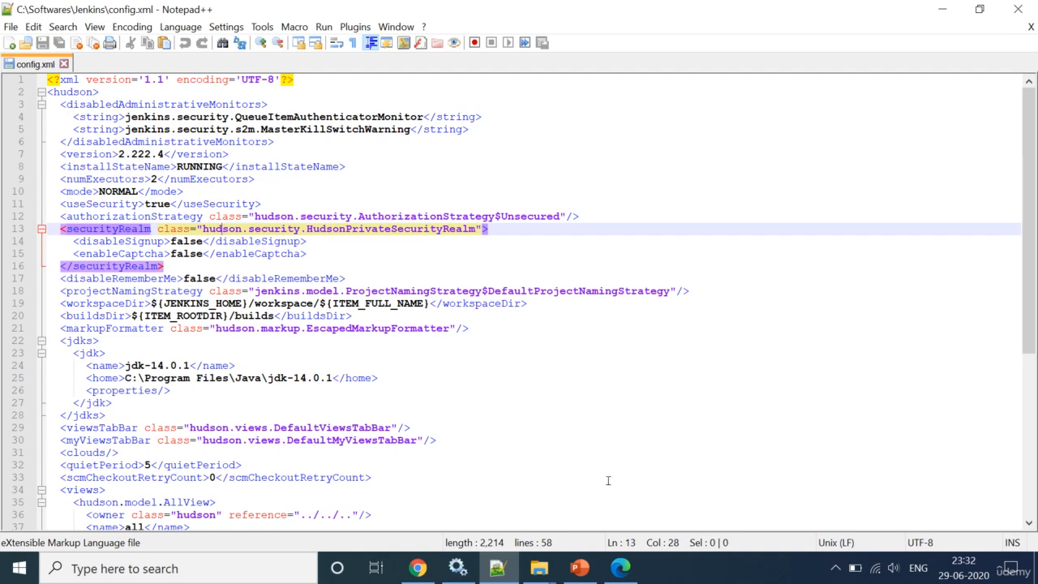
left_click(458, 567)
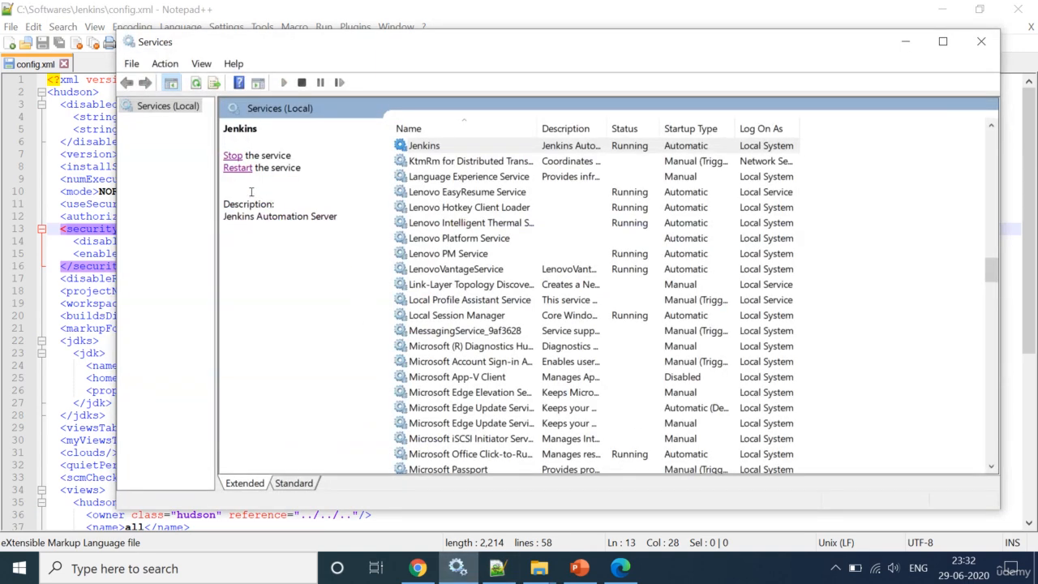
left_click(237, 169)
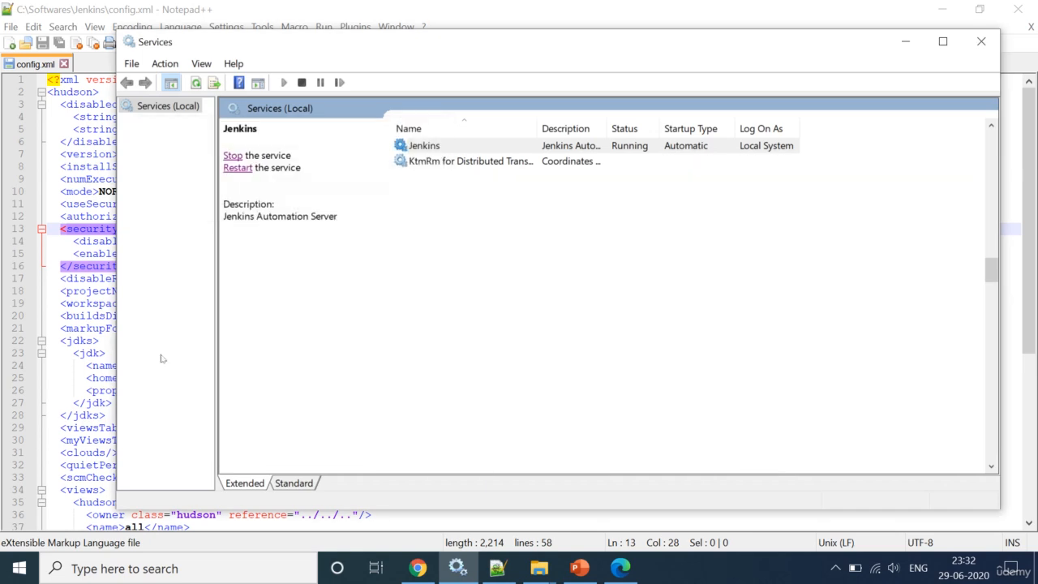
Step: Remove '/manage' from the address to load the Jenkins dashboard at localhost:8080
left_click(418, 567)
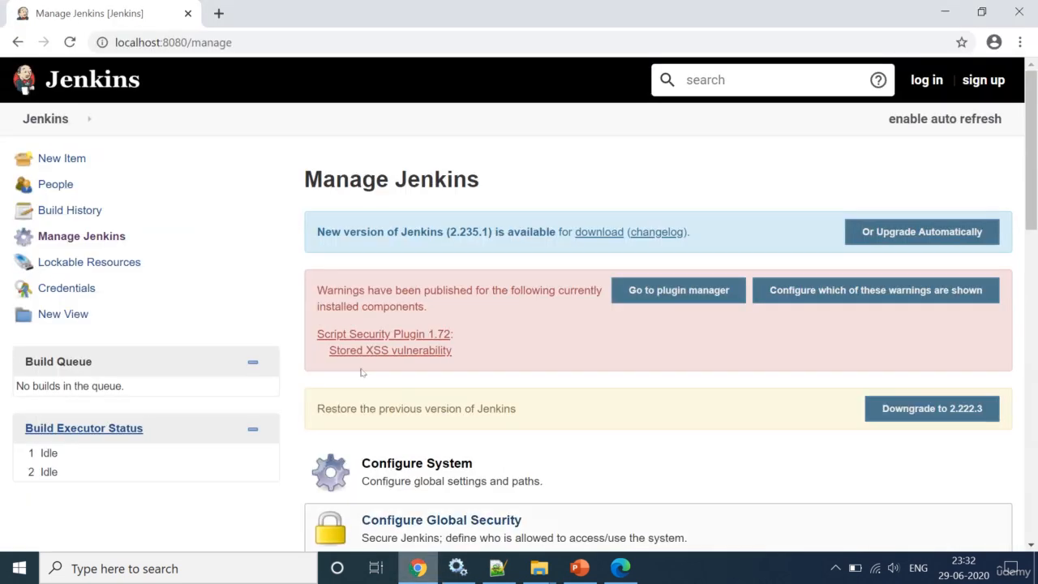
left_click_drag(186, 43, 347, 42)
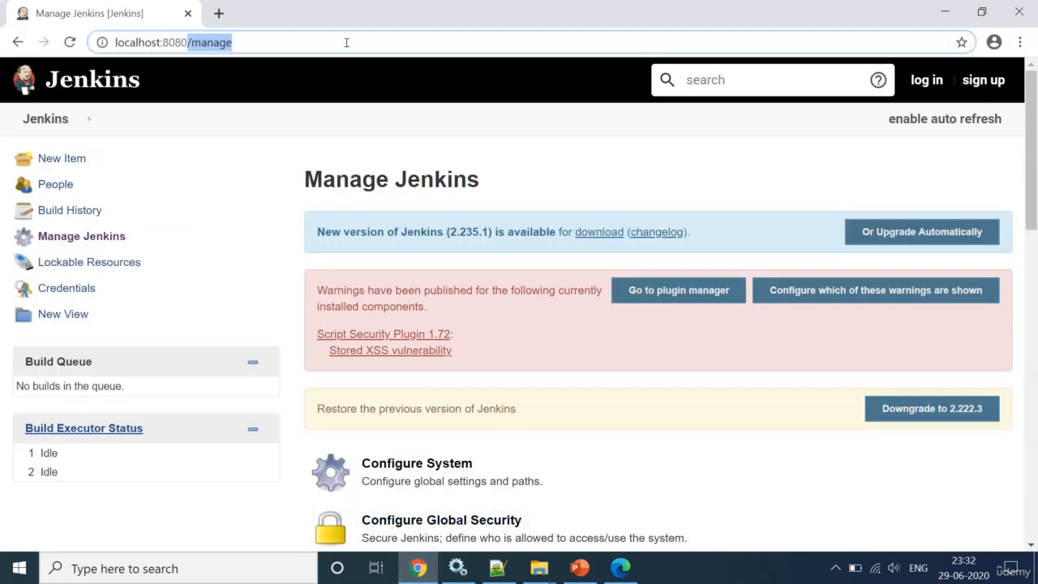
key("BackSpace")
key("Return")
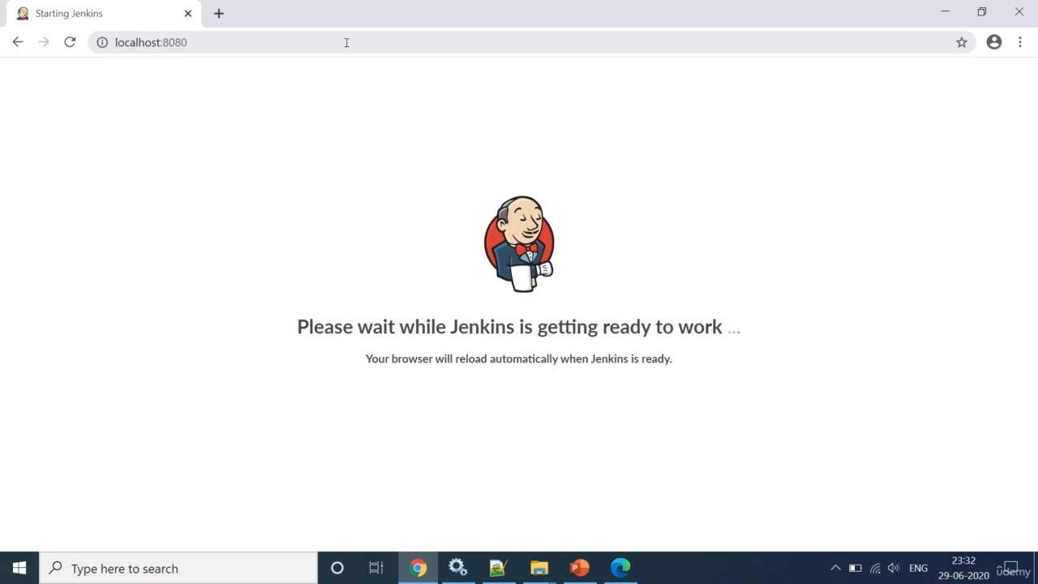
Step: Close the extra Microsoft Edge window and go back to Manage Jenkins
right_click(621, 568)
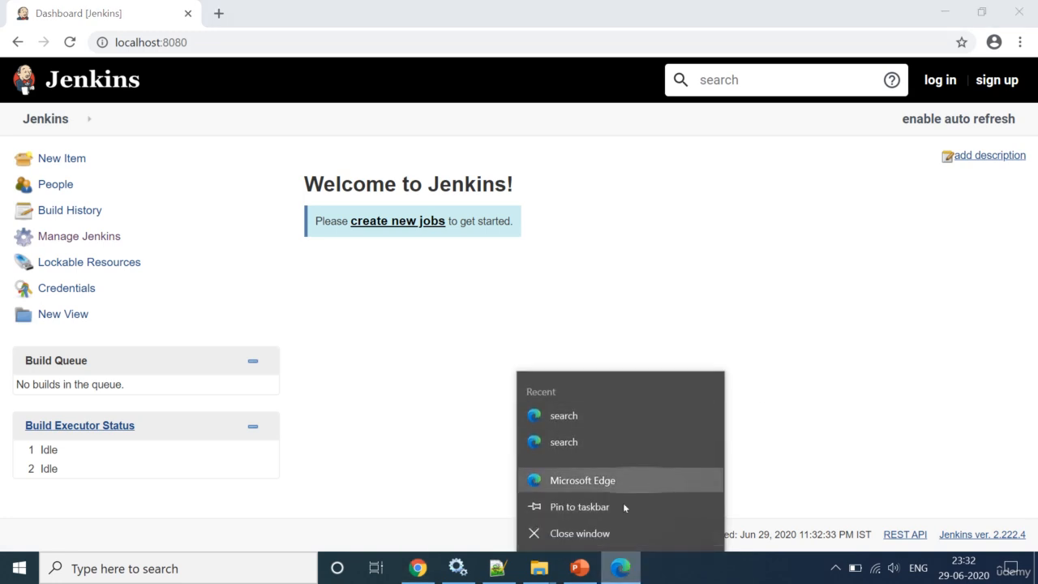
left_click(583, 534)
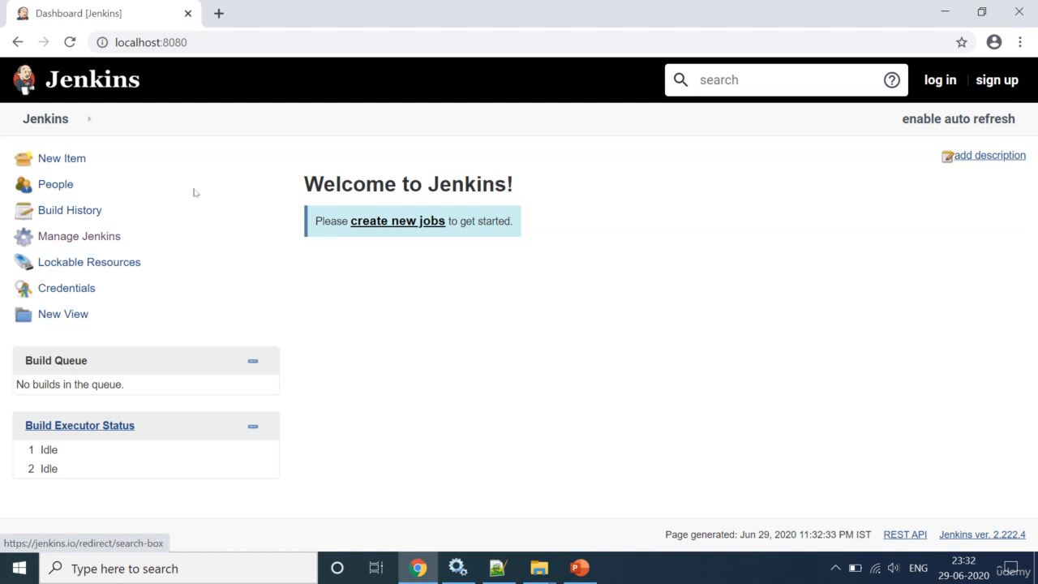
left_click(77, 238)
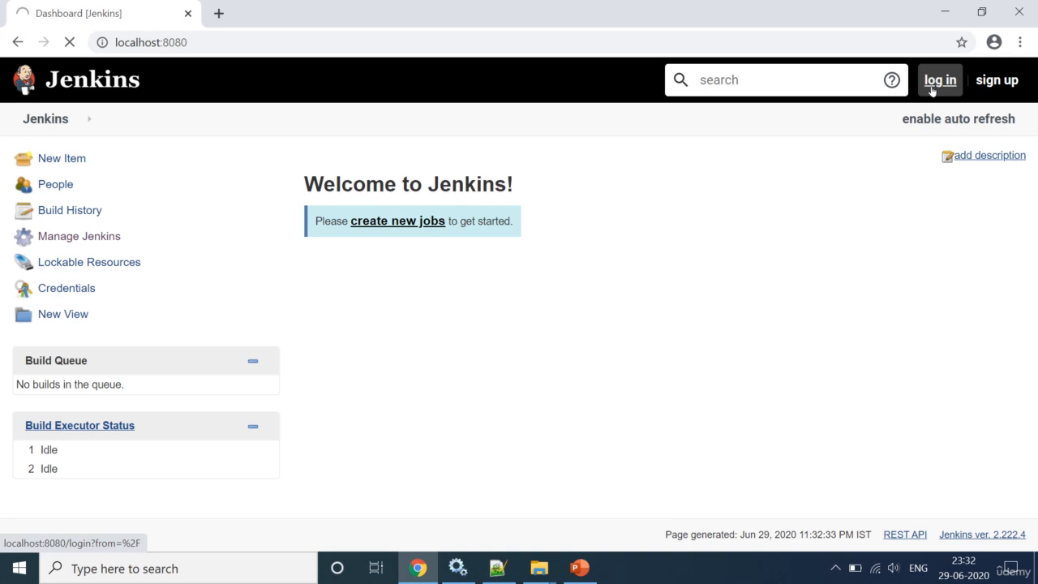
Step: Close the browser window and relaunch Google Chrome from Windows search
left_click(931, 86)
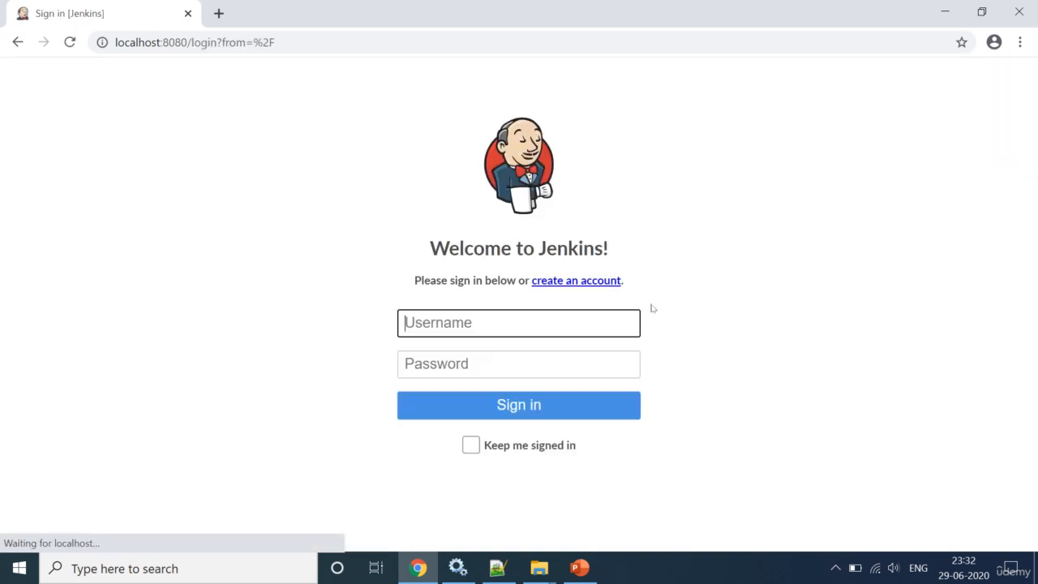
left_click(1022, 9)
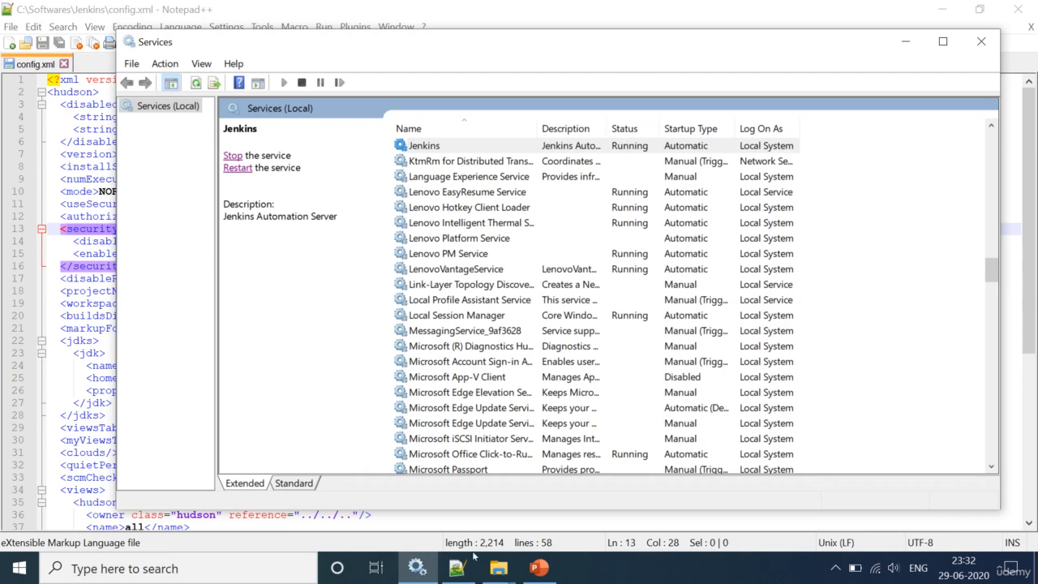
left_click(165, 568)
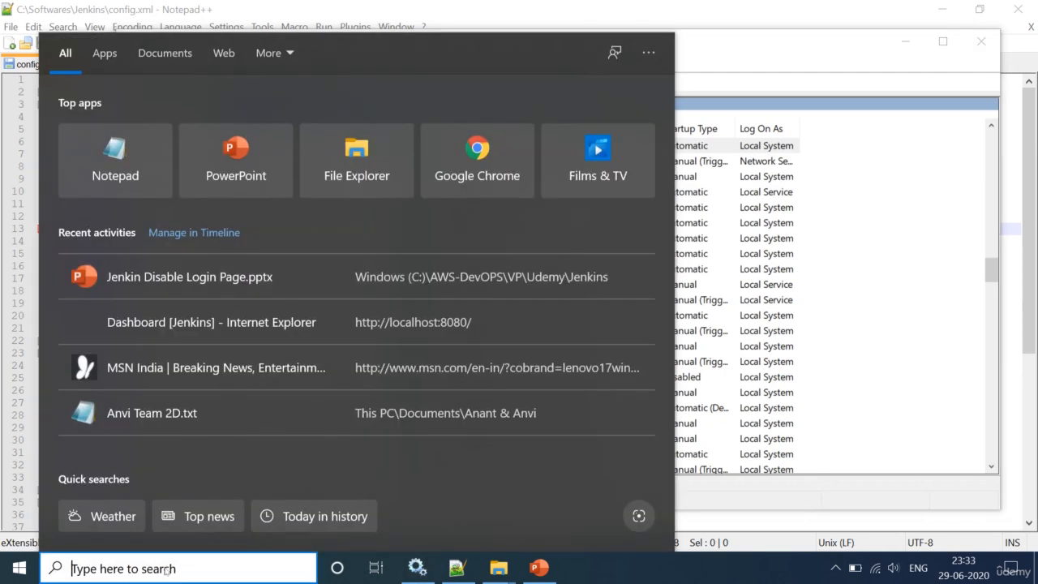
type("cro")
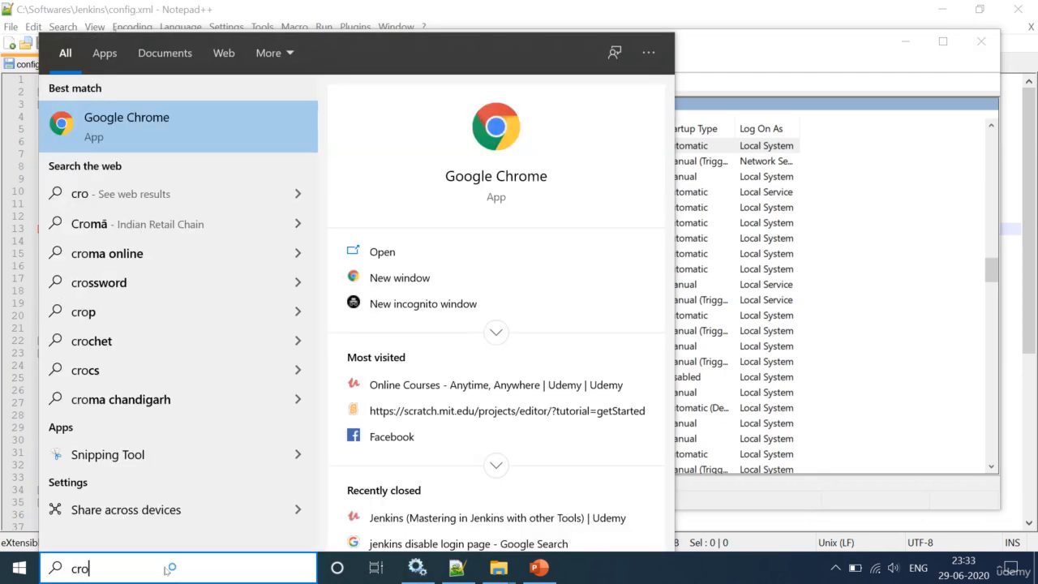
key("Return")
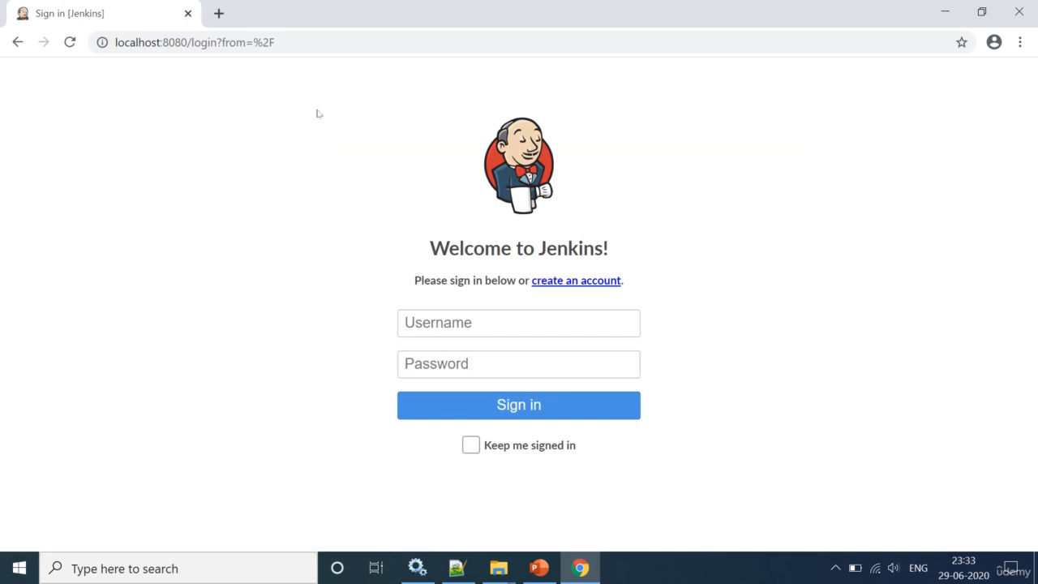
Step: Load the Jenkins dashboard at localhost:8080 by removing the login path from the address
left_click_drag(191, 42, 378, 34)
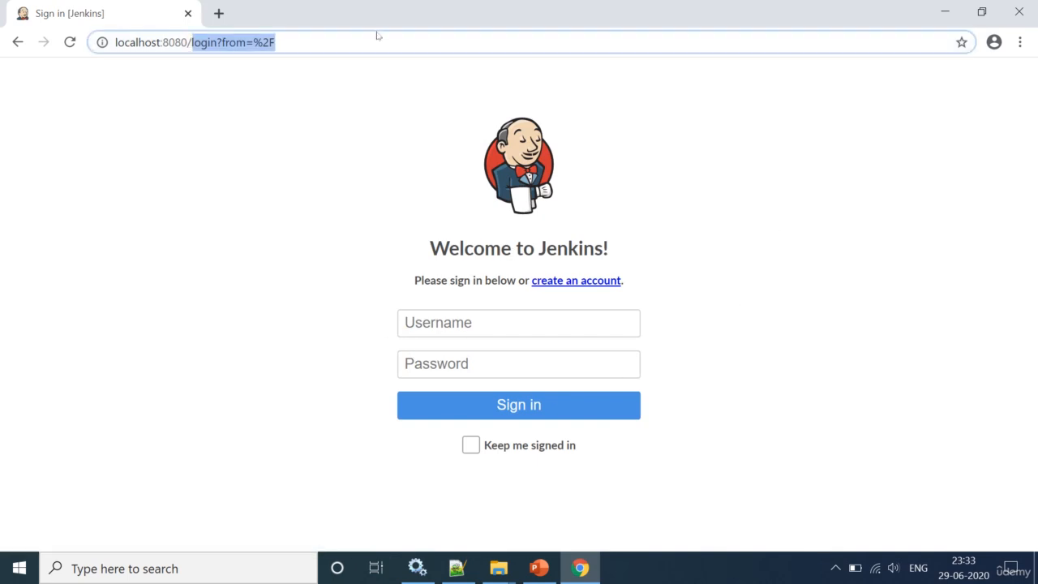
key("BackSpace")
key("Return")
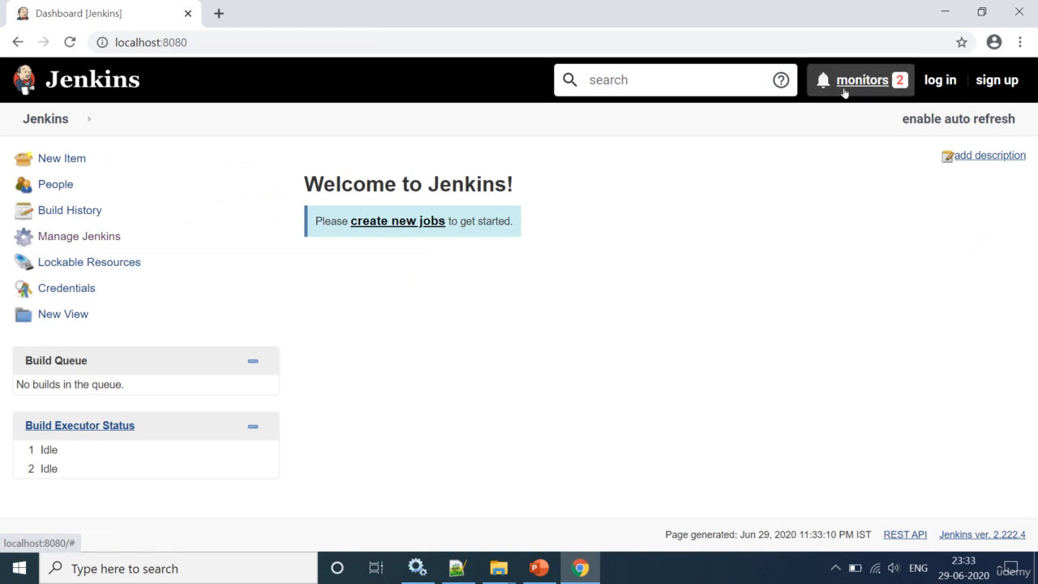
Step: Go to the Jenkins sign-in page and choose admin as the username
left_click(938, 81)
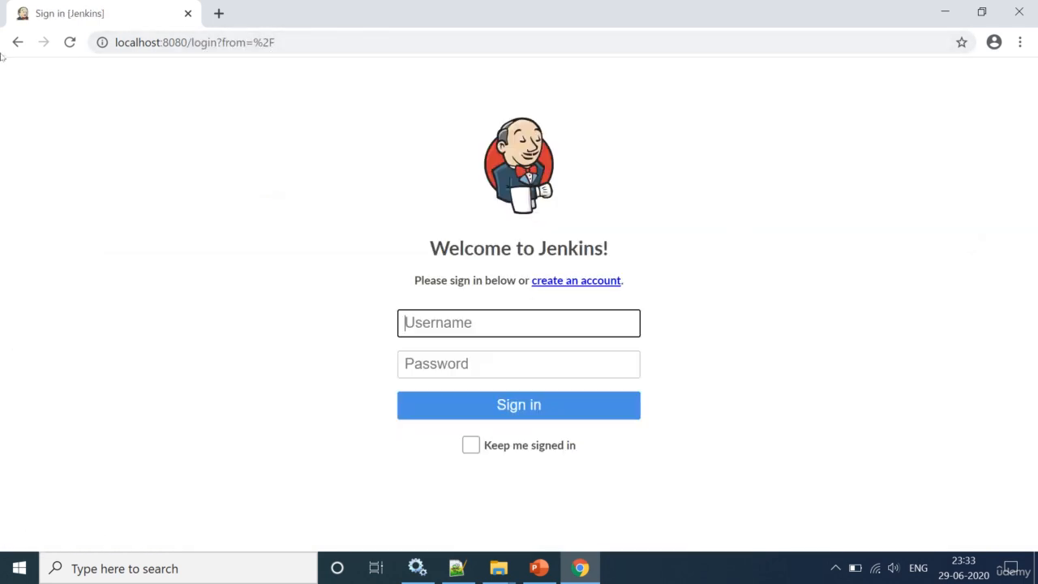
left_click(16, 42)
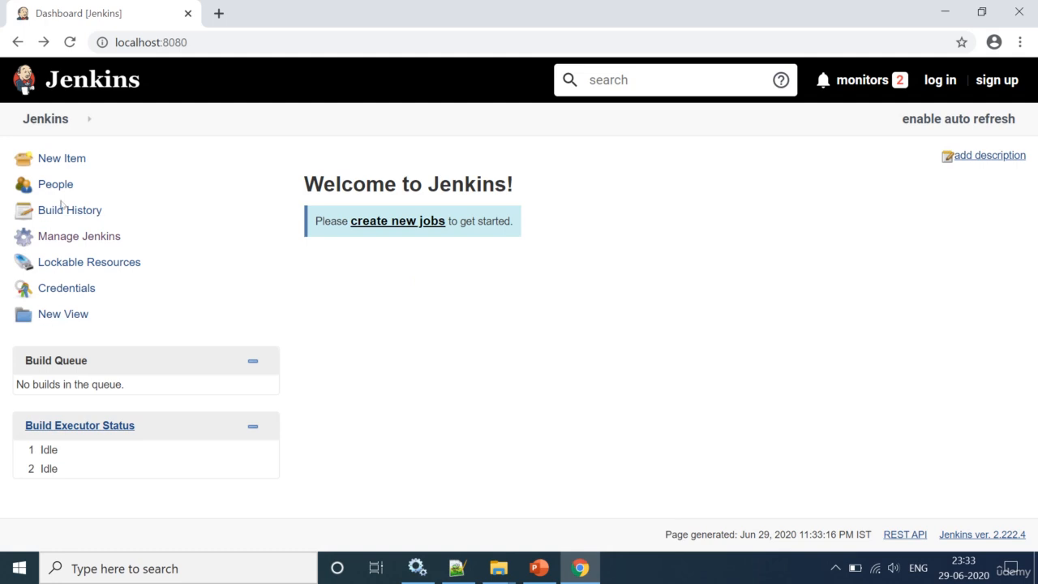
left_click(941, 81)
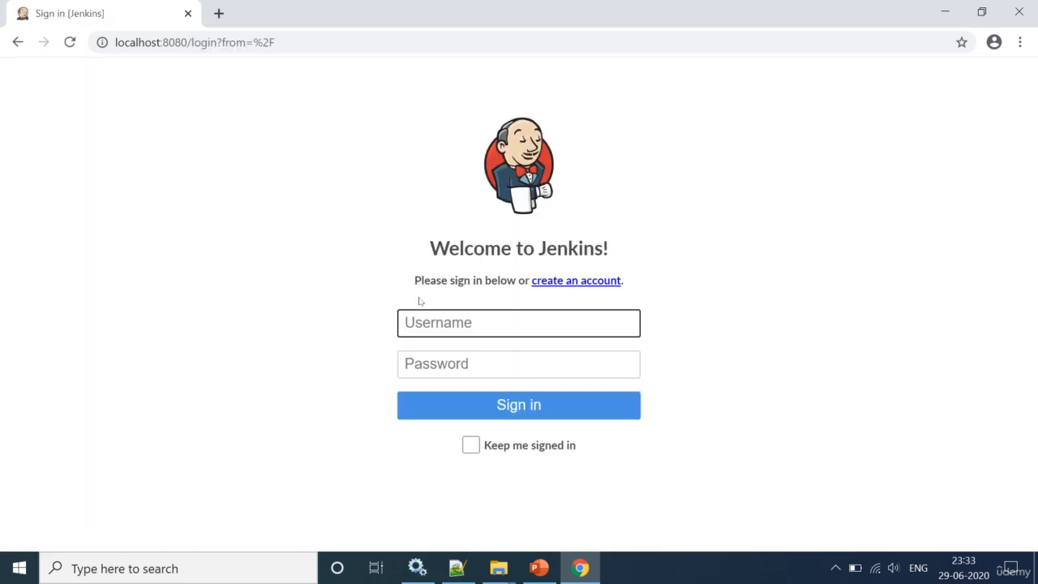
left_click(427, 322)
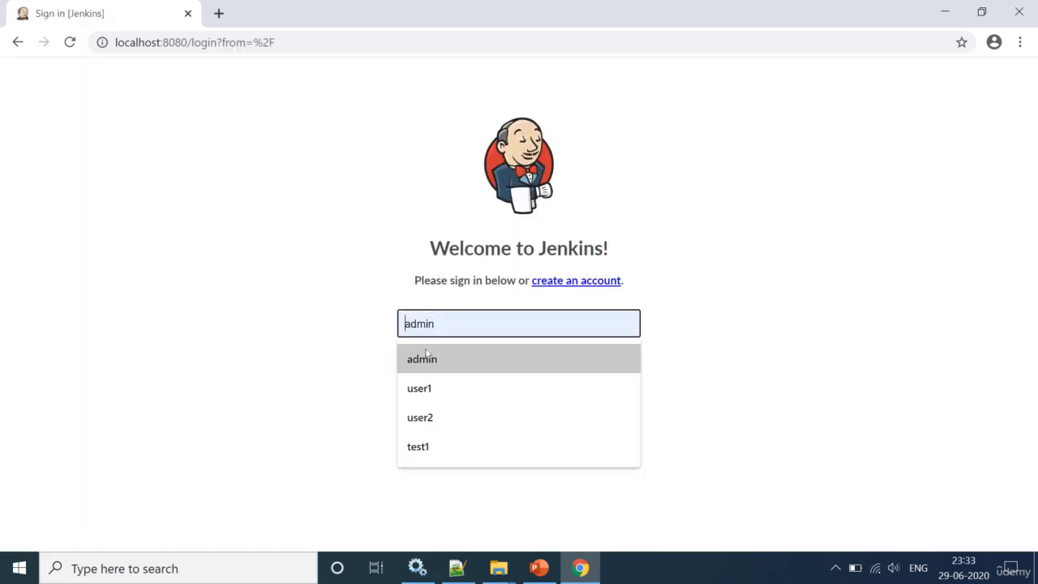
left_click(425, 354)
Step: Enter the admin password to sign in, then show slide 2 in PowerPoint
key("Tab")
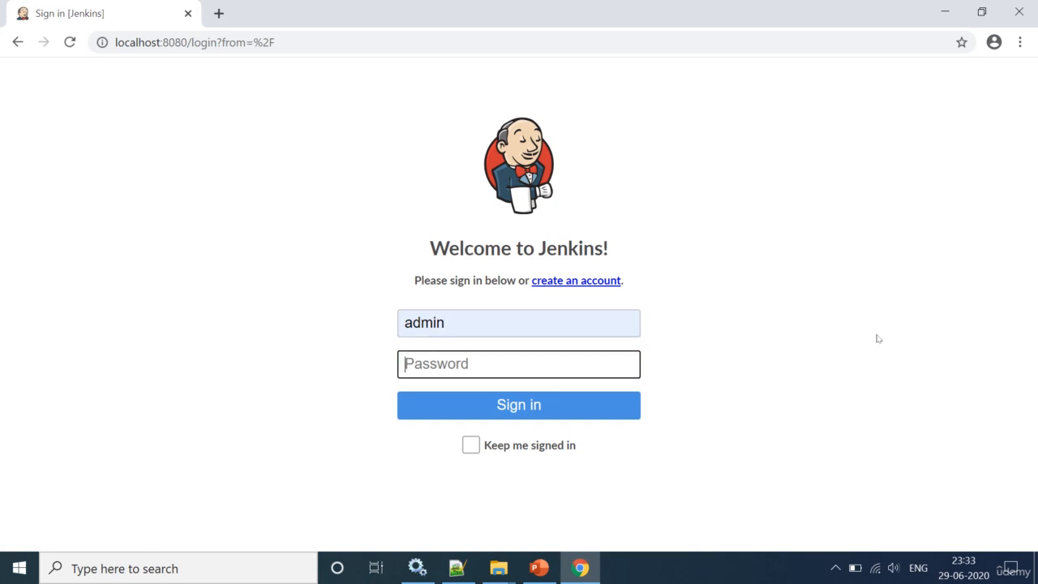
type("ad")
key("BackSpace")
key("BackSpace")
type("admin")
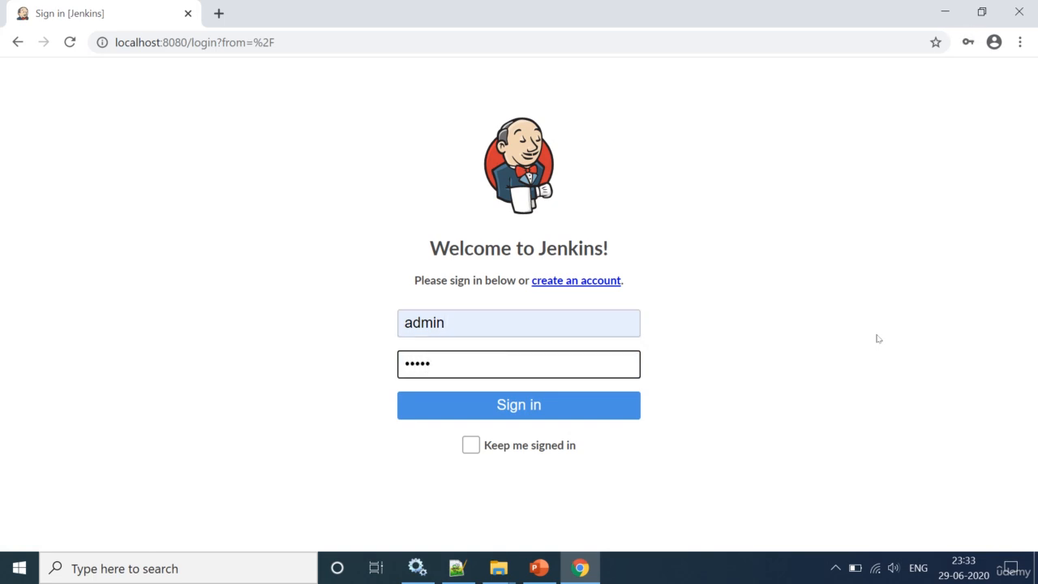
type("@123")
key("Return")
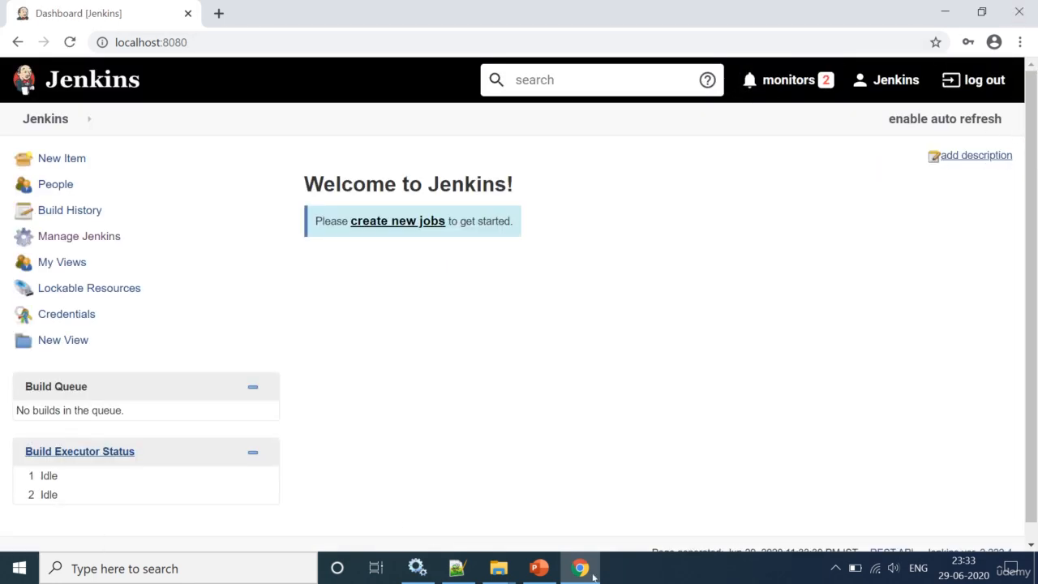
left_click(539, 567)
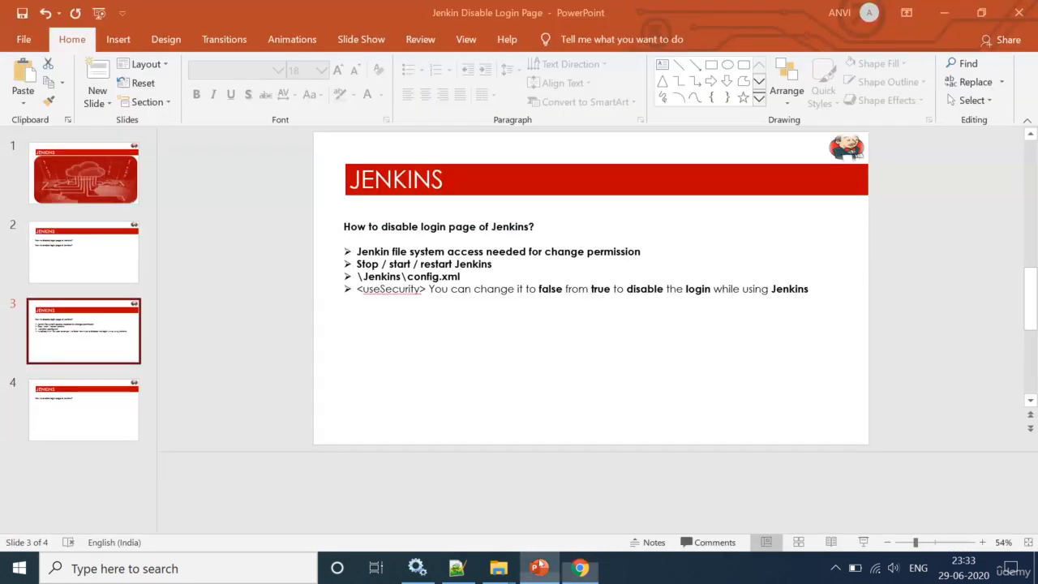
left_click(66, 256)
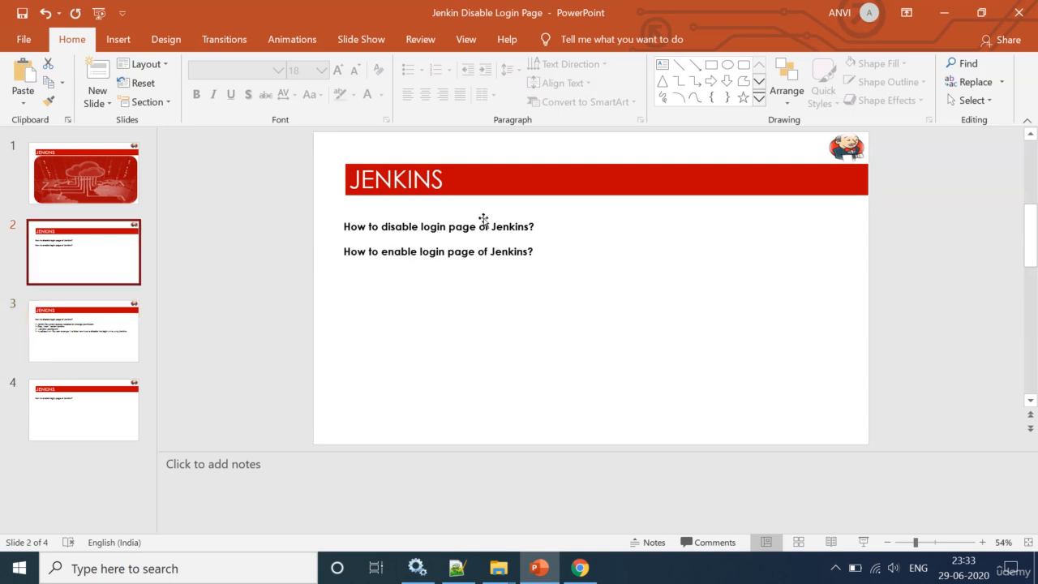